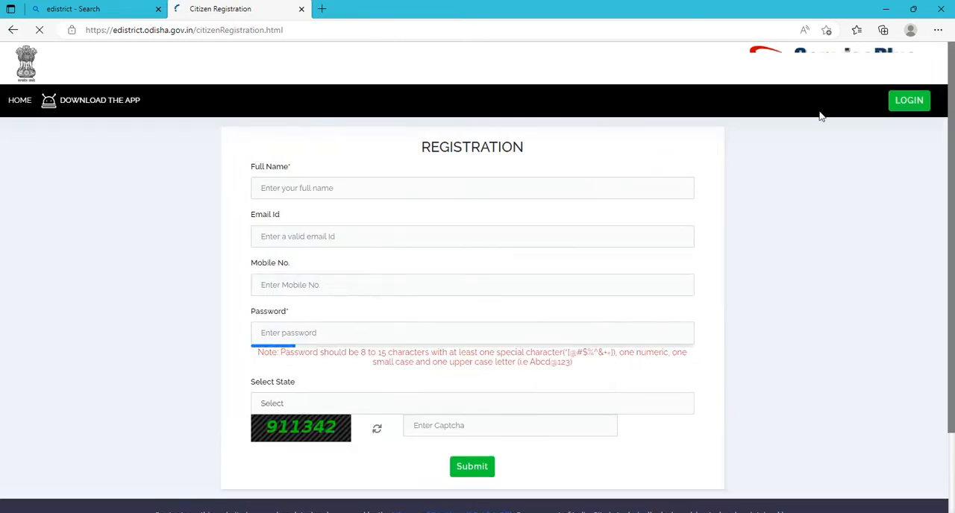
Examine the citizen registration form's name, email, mobile, password and state fields, including the list of states.
click(335, 191)
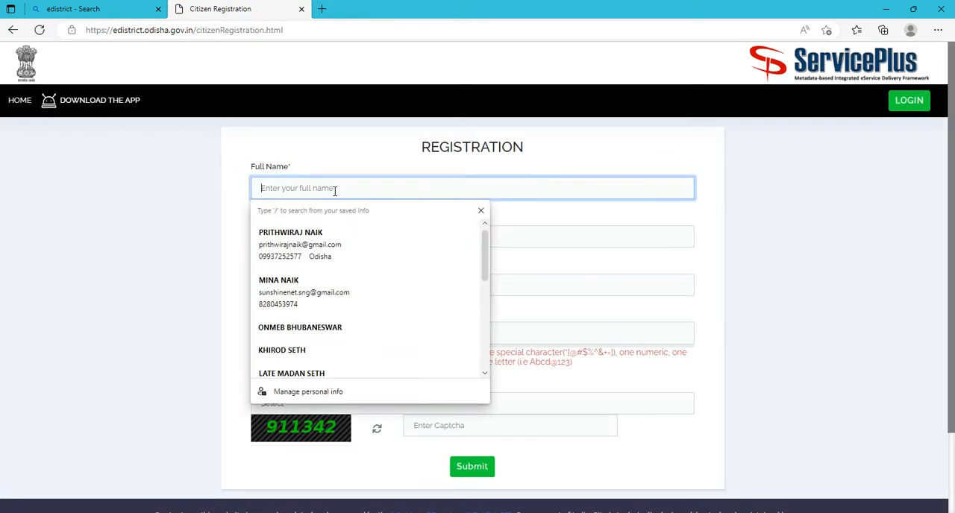
click(221, 214)
click(359, 234)
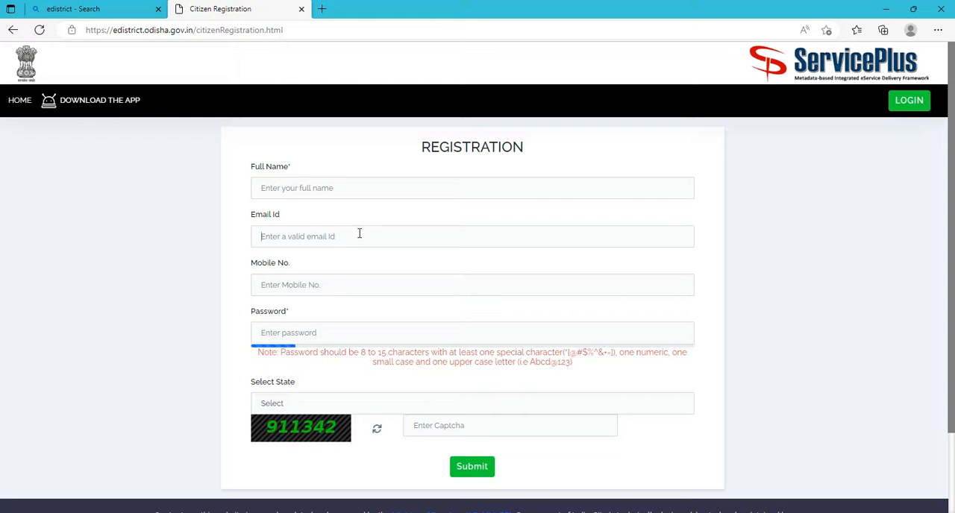
click(360, 234)
click(132, 233)
click(304, 287)
click(153, 321)
click(290, 333)
click(303, 404)
scroll(302, 354, down, 2)
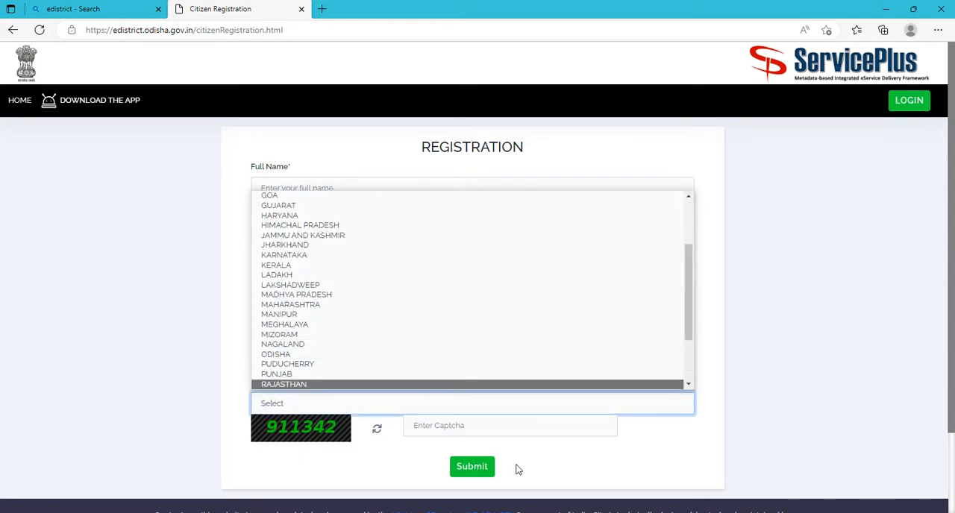
click(156, 358)
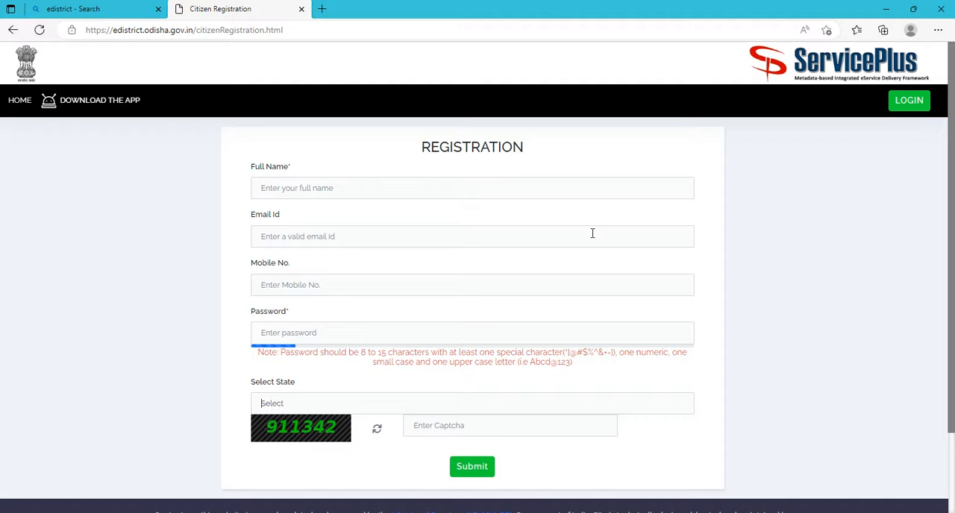
Go to the login page and log in with the registered mobile number, the account password and the captcha.
click(912, 103)
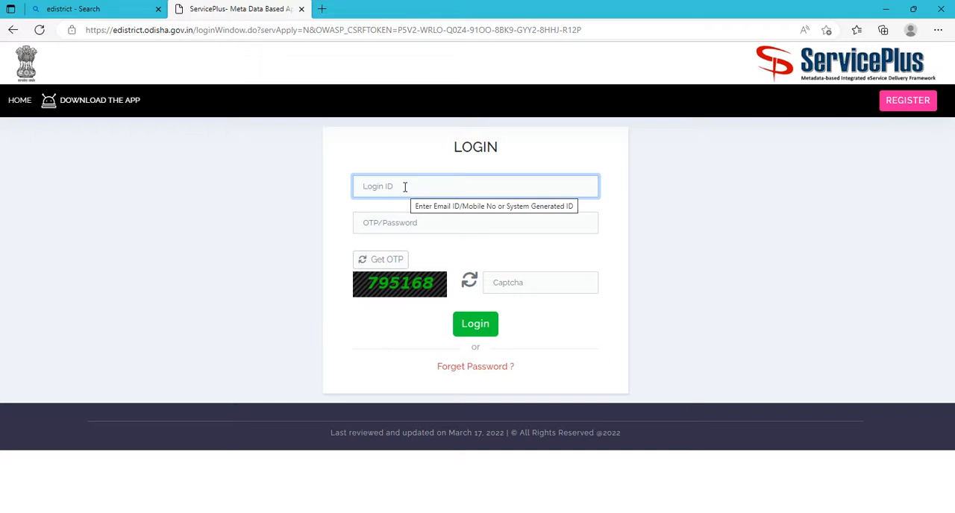
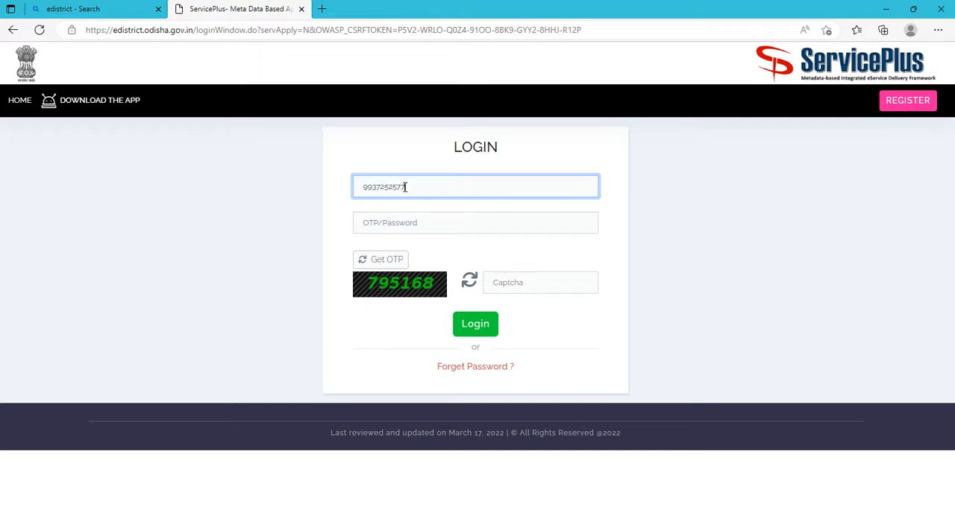
click(395, 222)
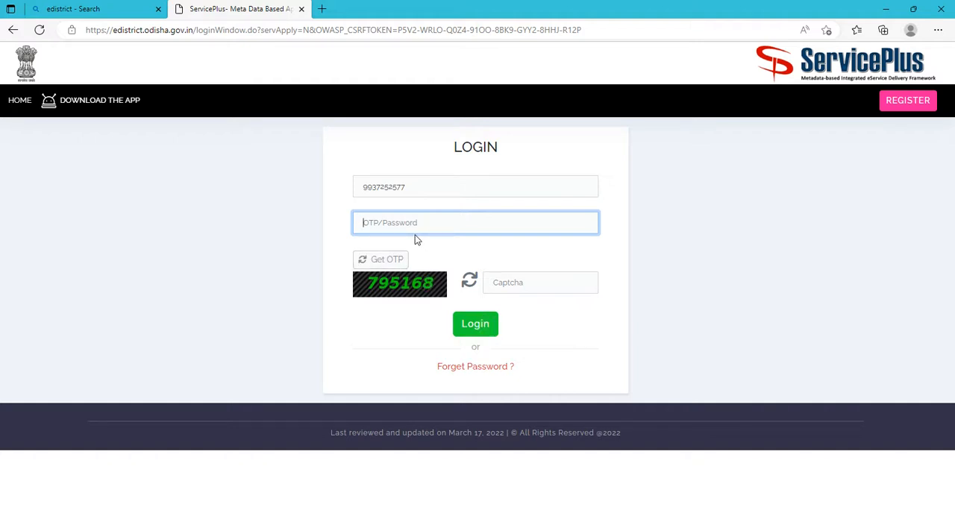
text(*******)
click(532, 281)
text(795168)
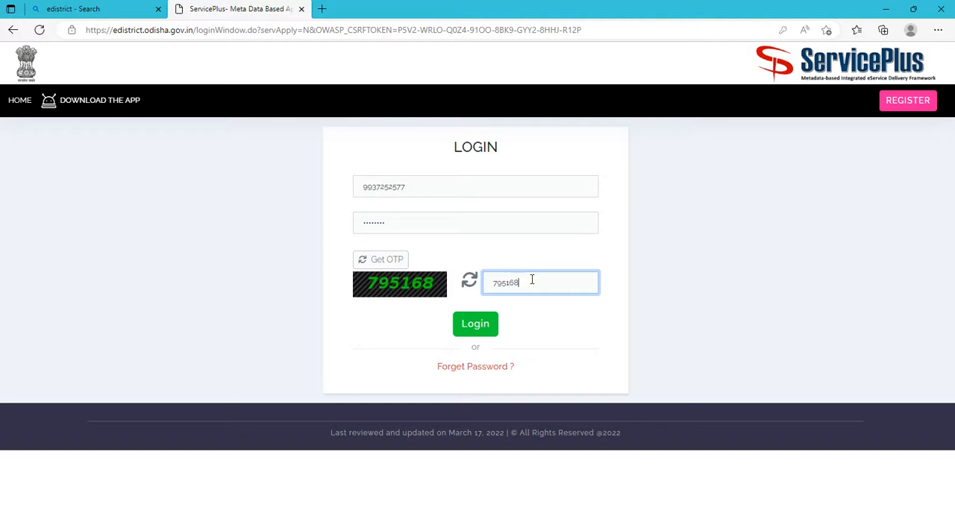
click(475, 324)
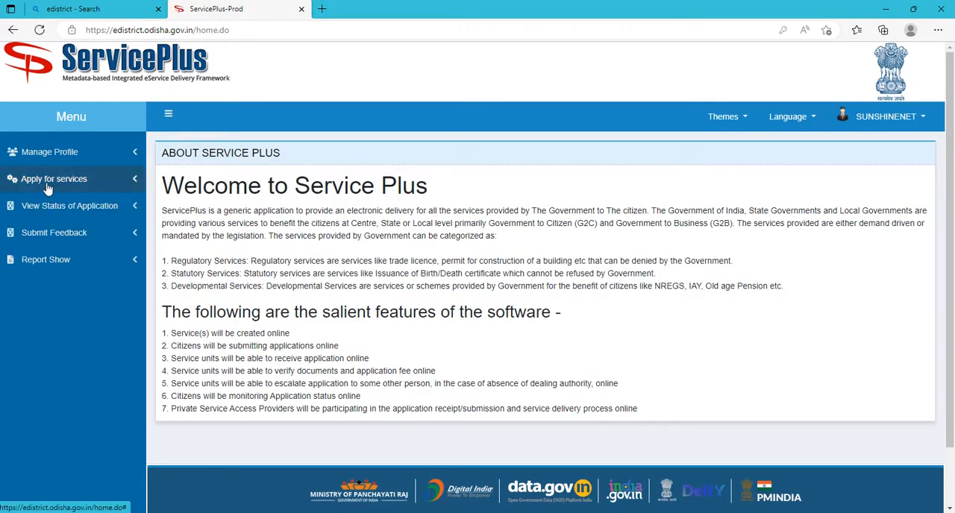
Search all available services for "resident" and open the Issuance of Resident Certificate application form.
click(47, 186)
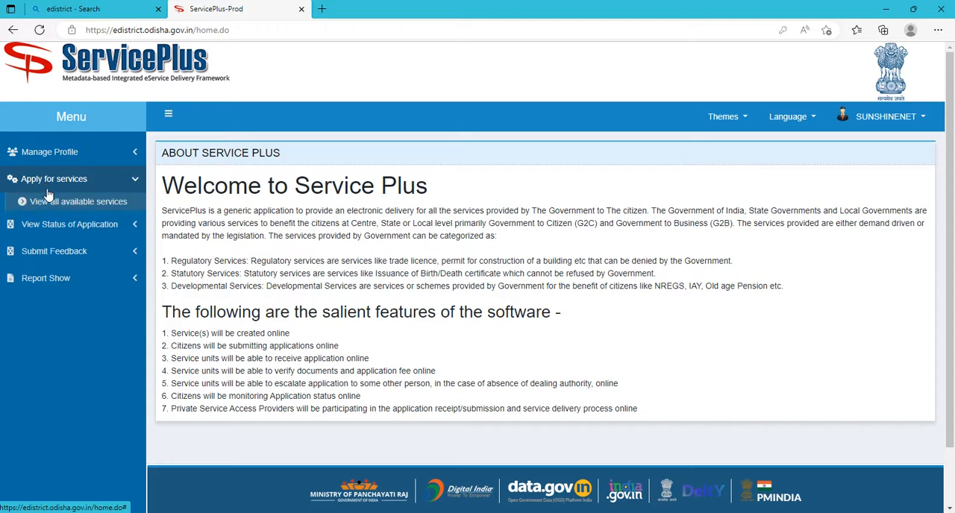
click(87, 209)
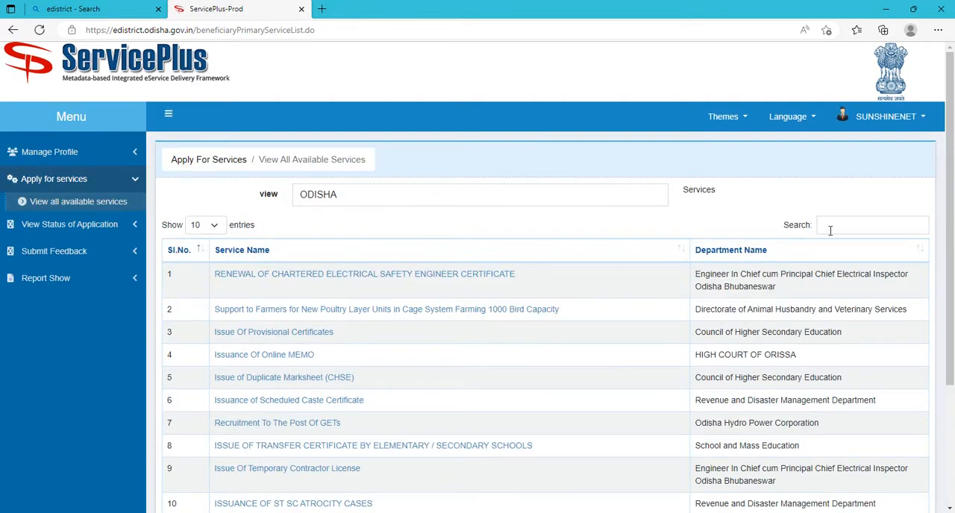
click(832, 228)
text(r)
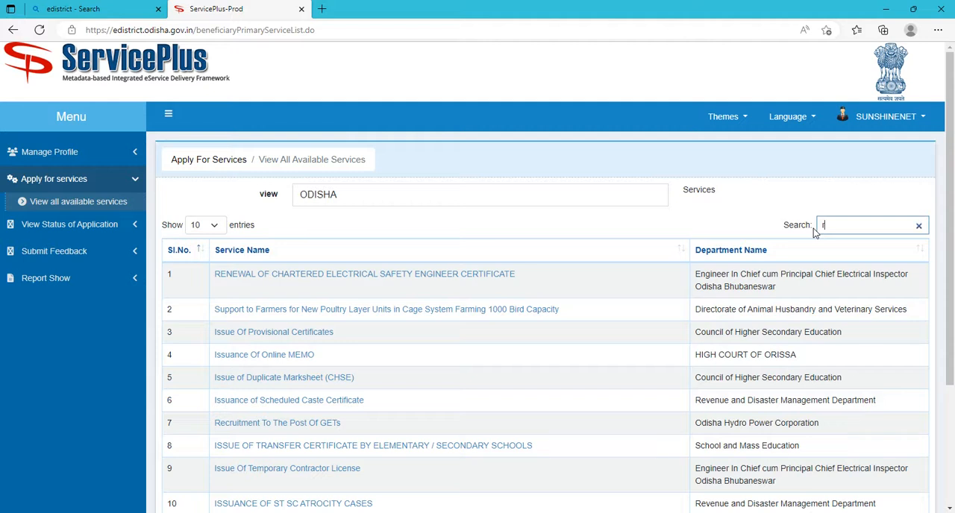
text(esi)
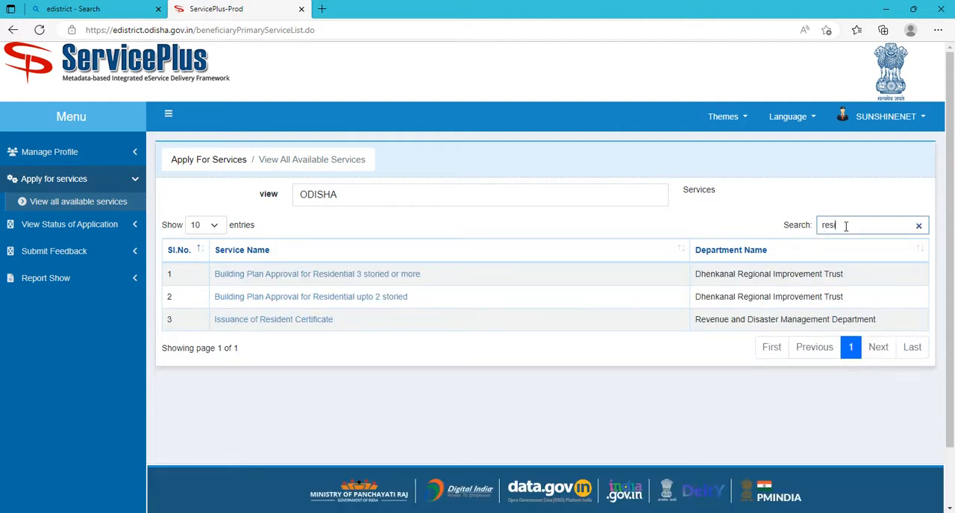
text(dent)
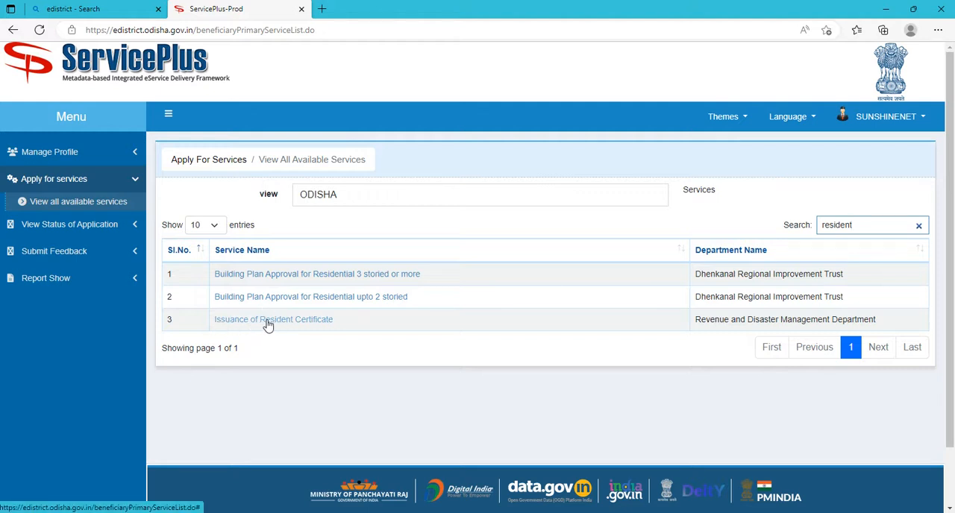
click(305, 321)
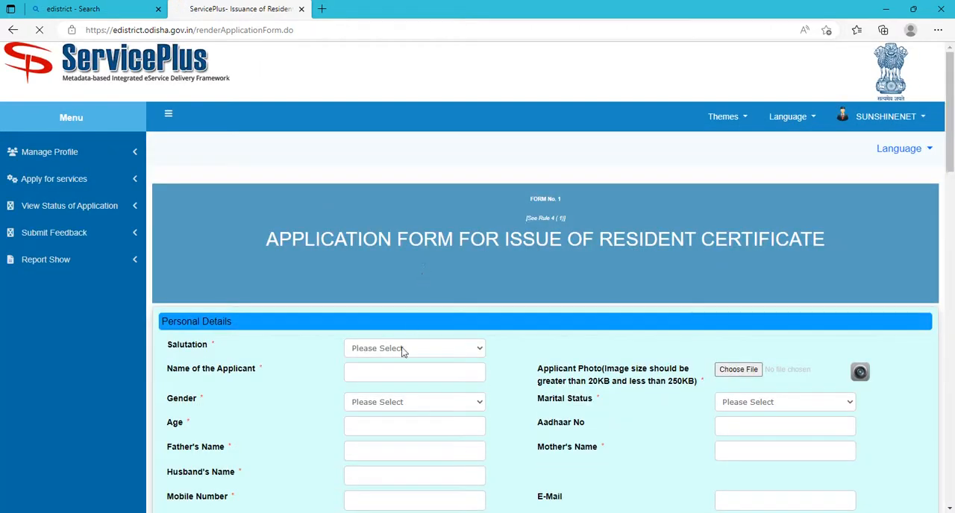
Set the salutation to Shri and enter the applicant's full name in capitals in the personal details.
scroll(396, 375, down, 2)
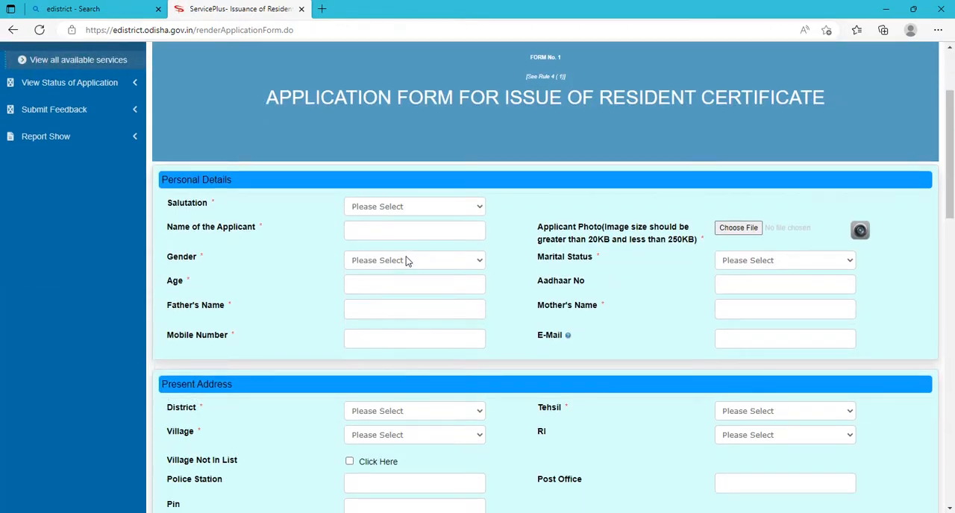
click(398, 212)
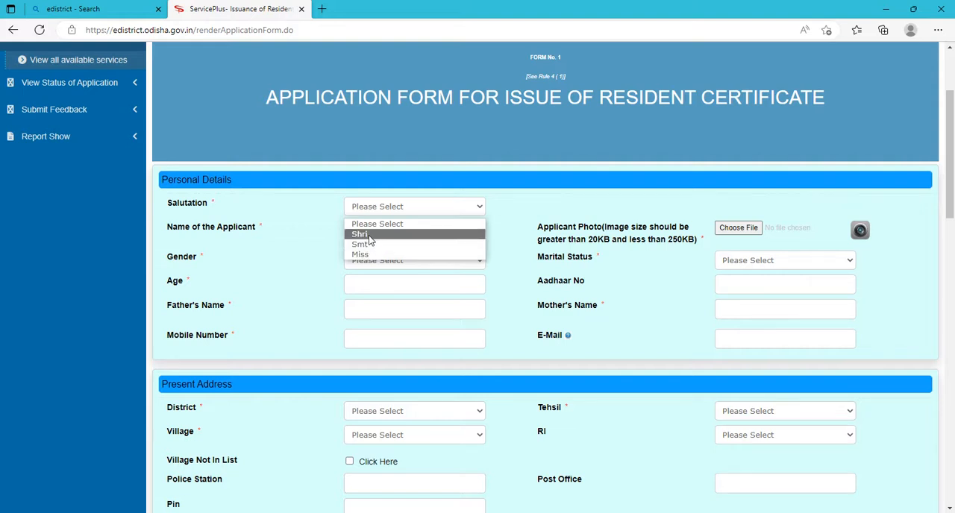
click(368, 236)
click(368, 231)
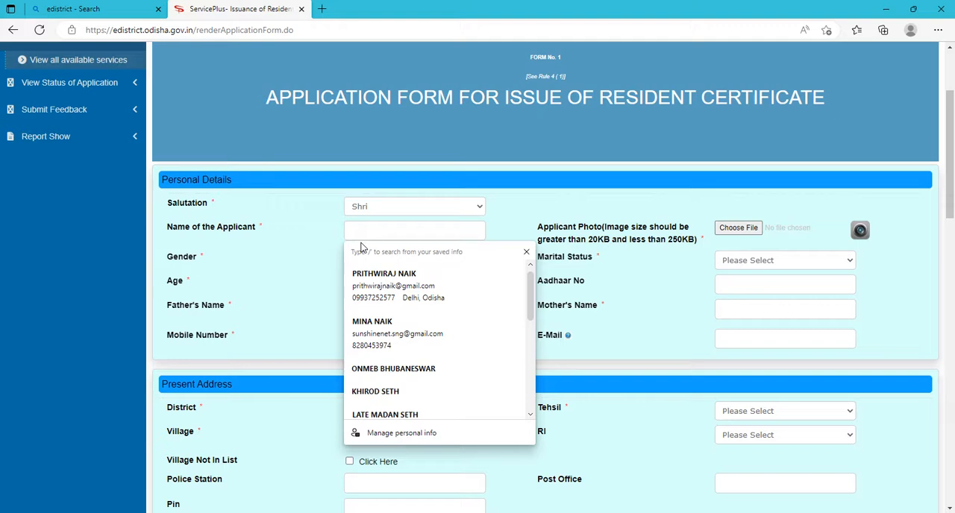
text(kh)
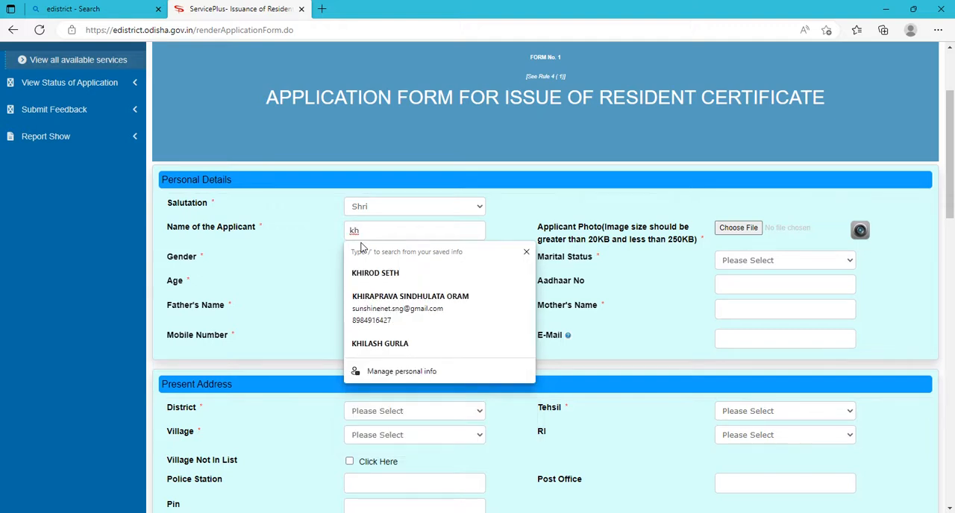
key(BackSpace)
key(BackSpace)
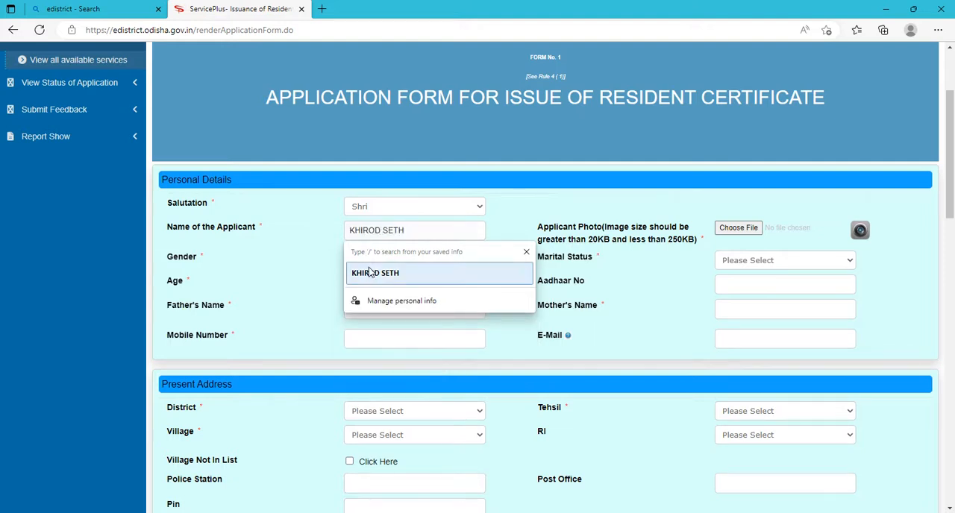
click(369, 273)
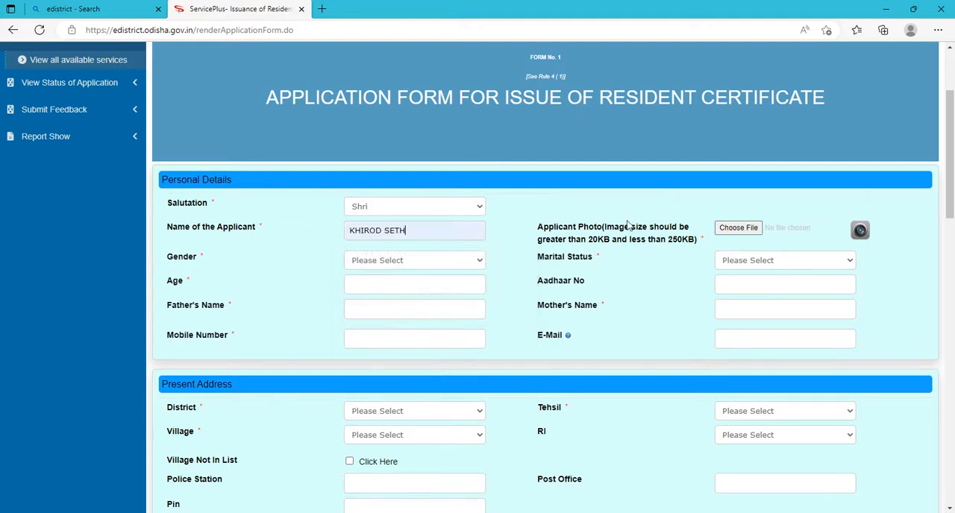
Upload the SCAN image from the Desktop as the applicant photo.
click(728, 233)
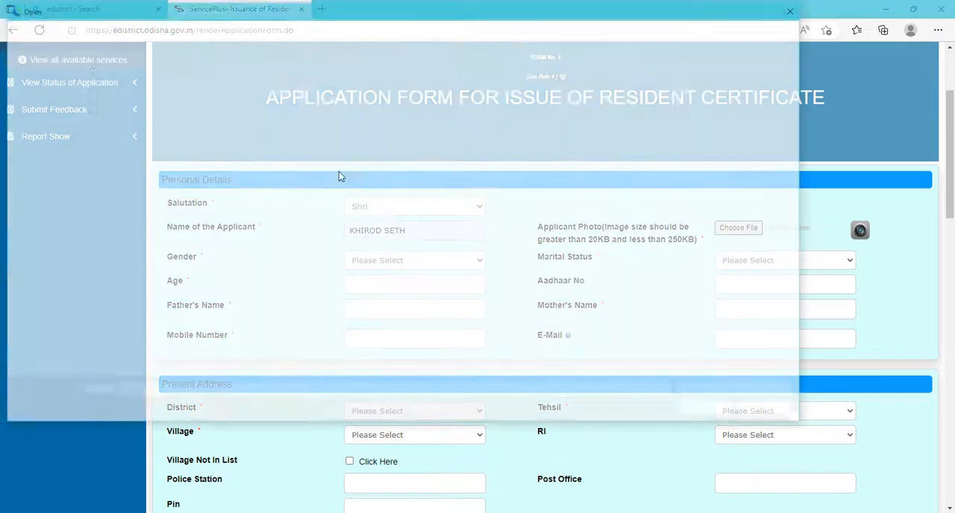
click(438, 176)
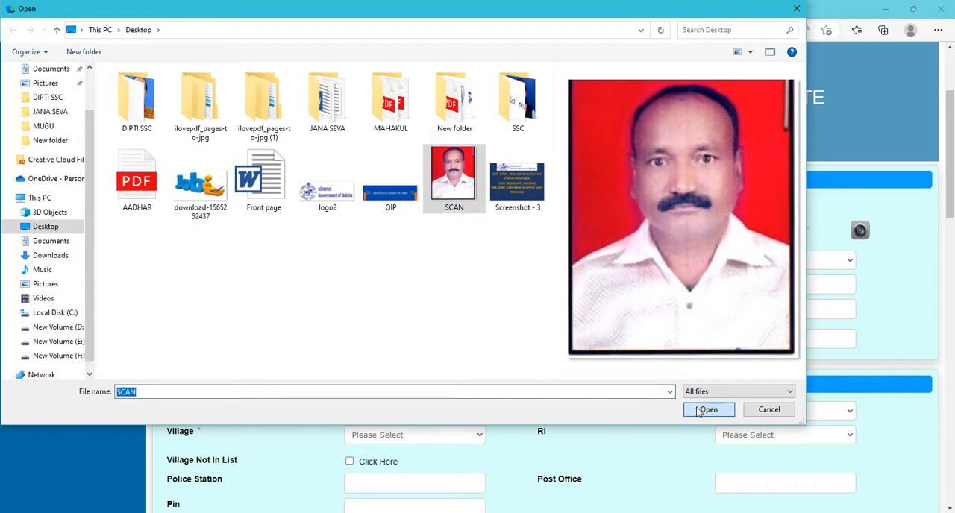
click(705, 411)
Set the applicant's gender to Male, marital status to Married and age to 49.
click(382, 337)
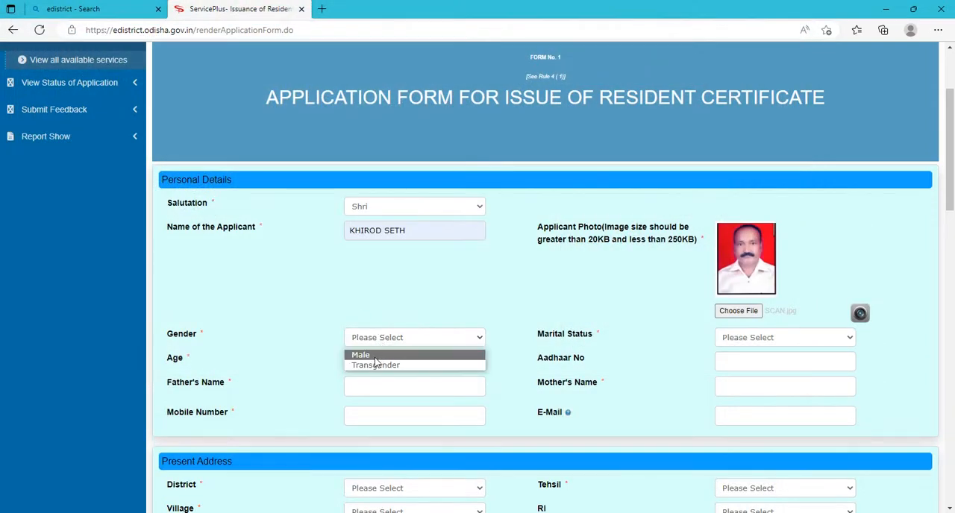
click(377, 356)
click(765, 337)
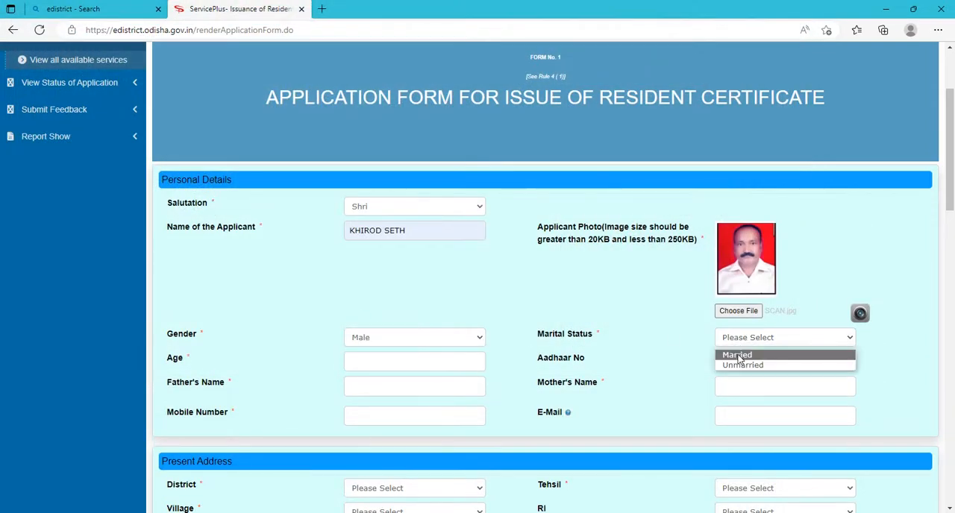
click(739, 356)
click(415, 370)
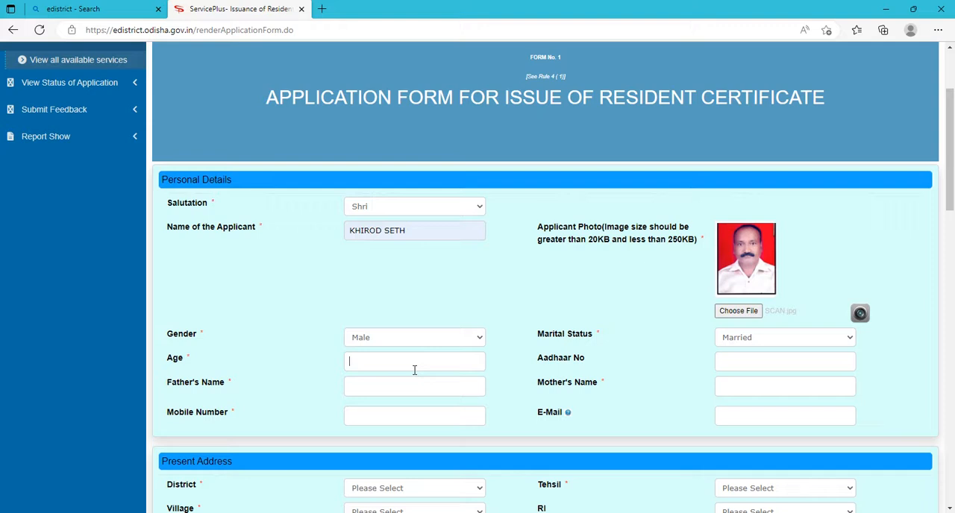
text(49)
Enter the full names of the applicant's father and mother.
click(371, 382)
click(755, 388)
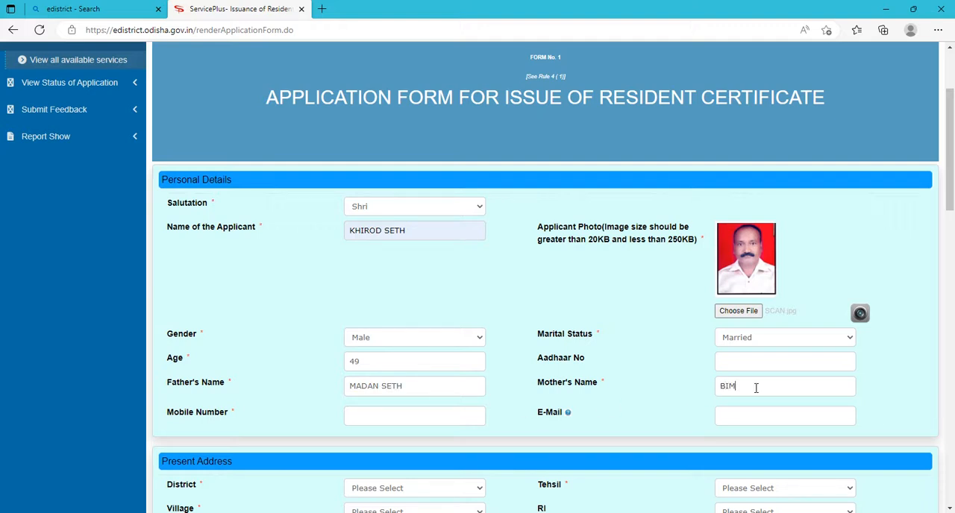
Enter the applicant's mobile number in the personal details.
click(403, 418)
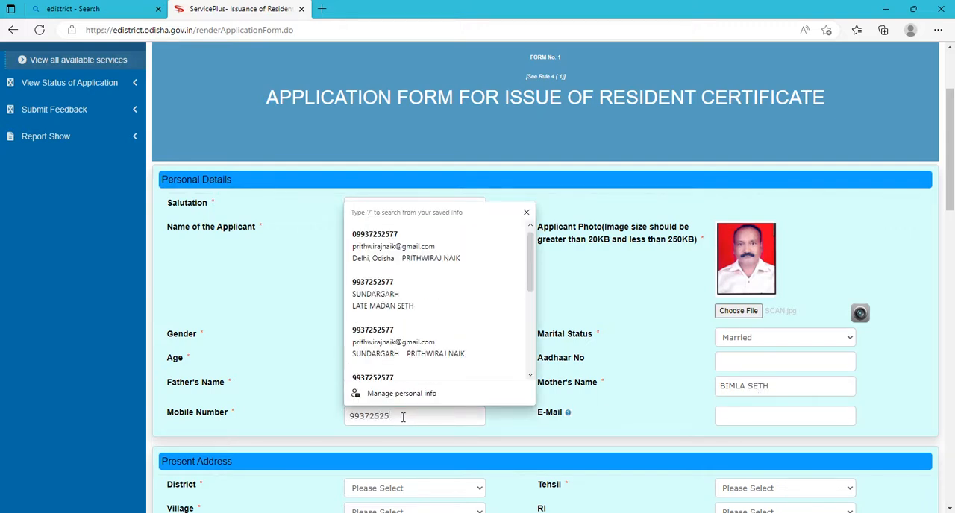
click(411, 435)
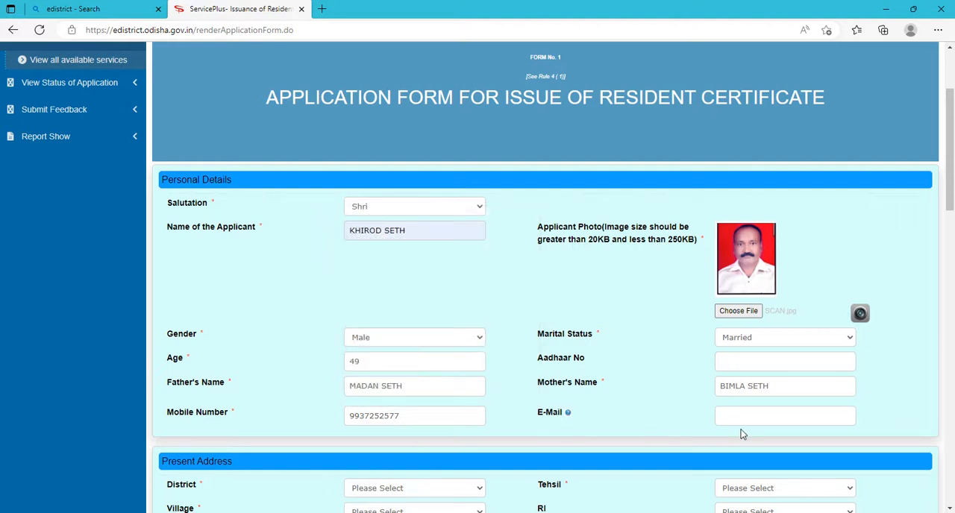
Set the present address's district to SUNDARGARH and its tehsil to Sundargarh.
scroll(586, 422, down, 3)
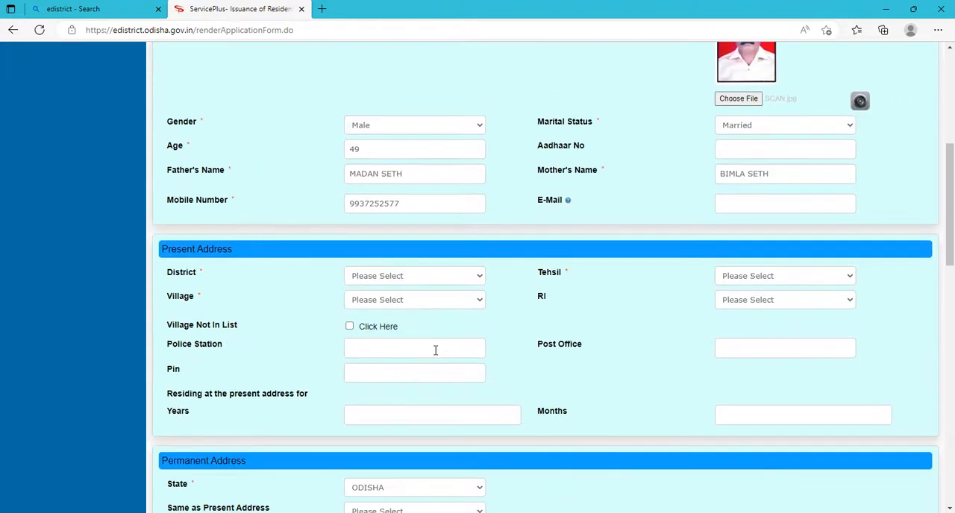
click(386, 286)
scroll(437, 435, down, 4)
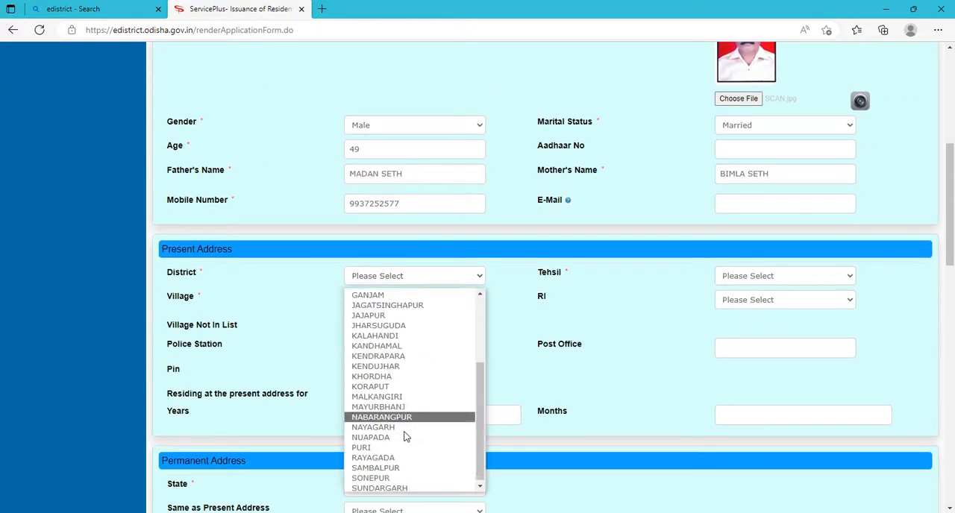
click(402, 487)
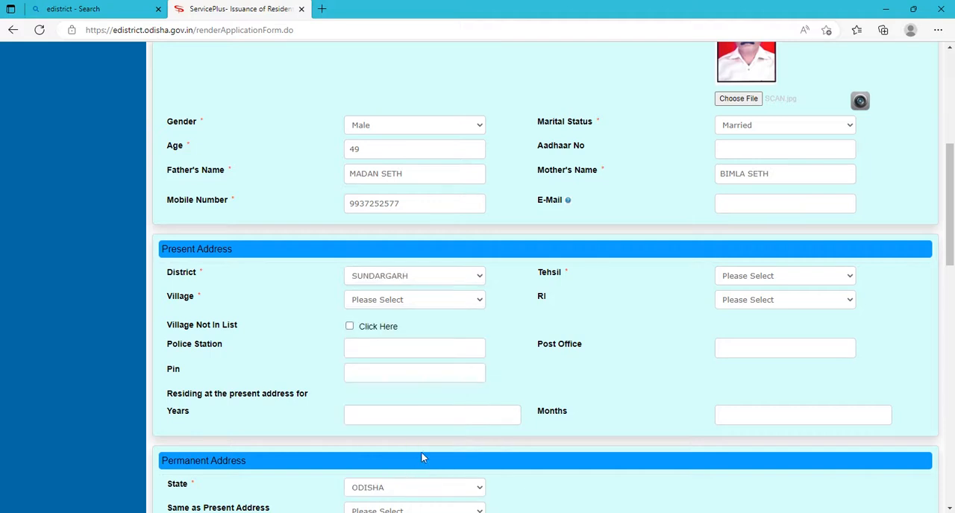
click(756, 277)
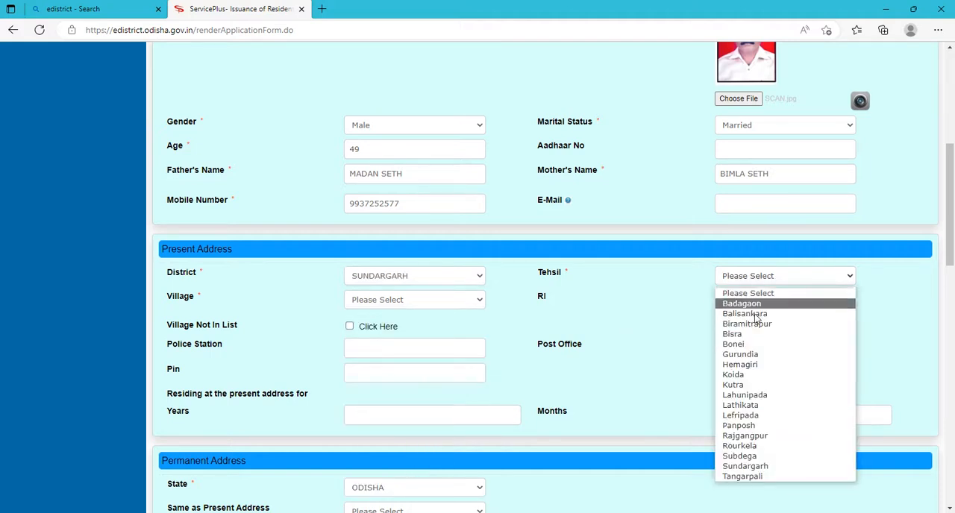
click(746, 466)
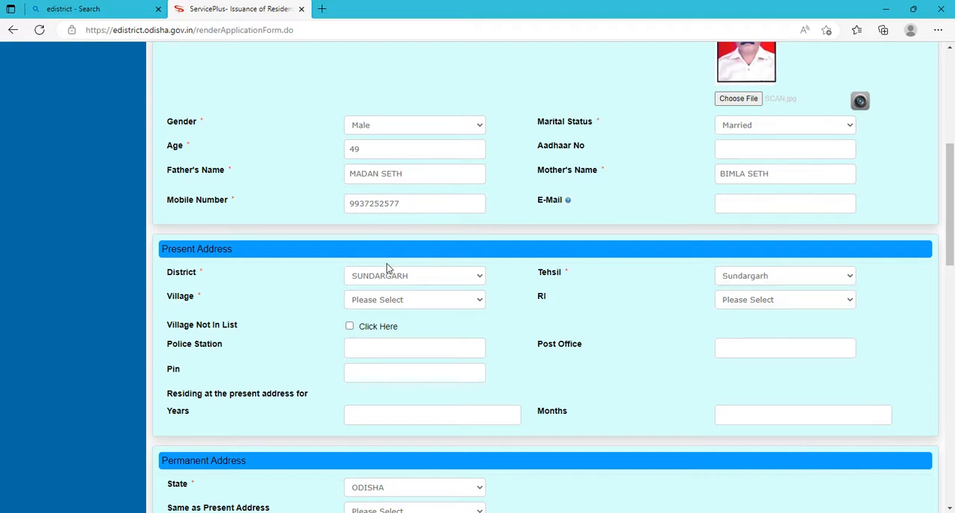
Set the present address's village to Badabahal and its RI to BHASMA.
click(384, 302)
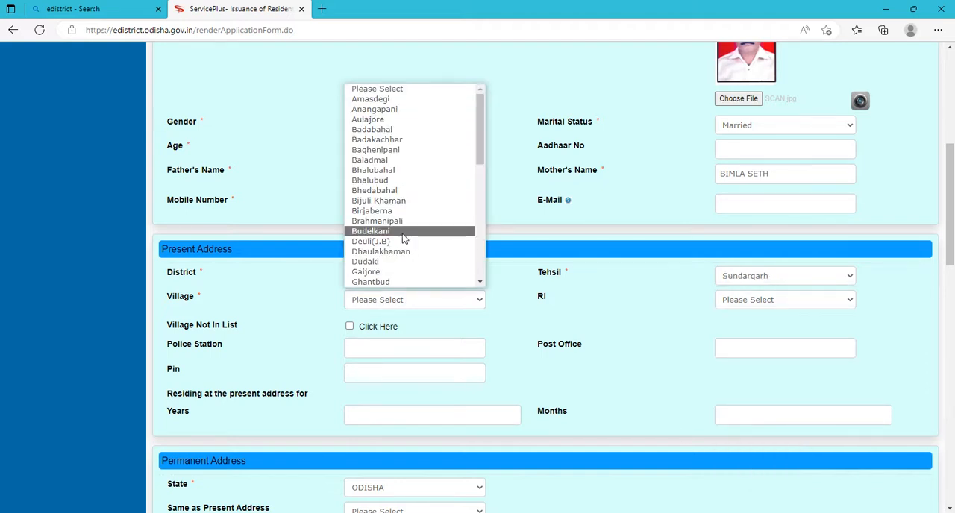
click(383, 131)
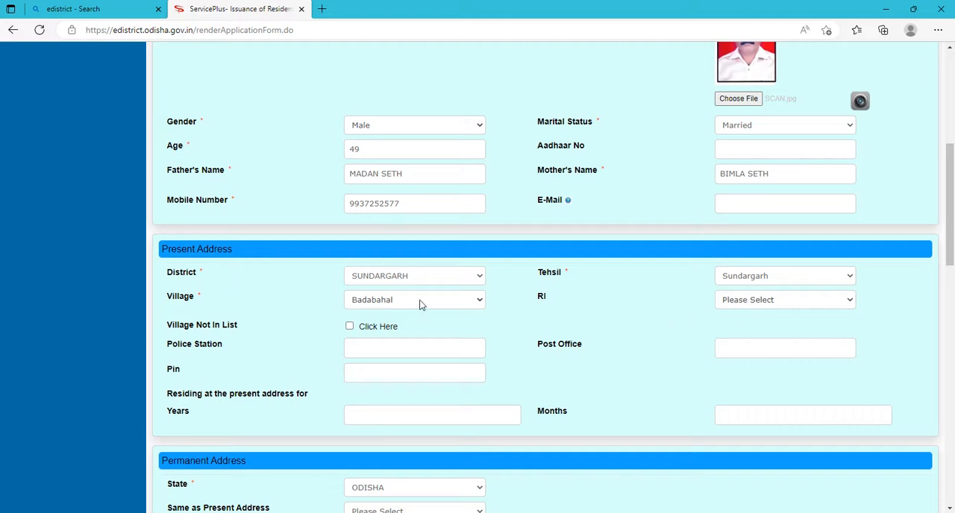
click(753, 302)
click(746, 329)
Enter BHASMA as the police station and BADABAHAL as the post office in the present address.
click(368, 352)
text(BHASMA)
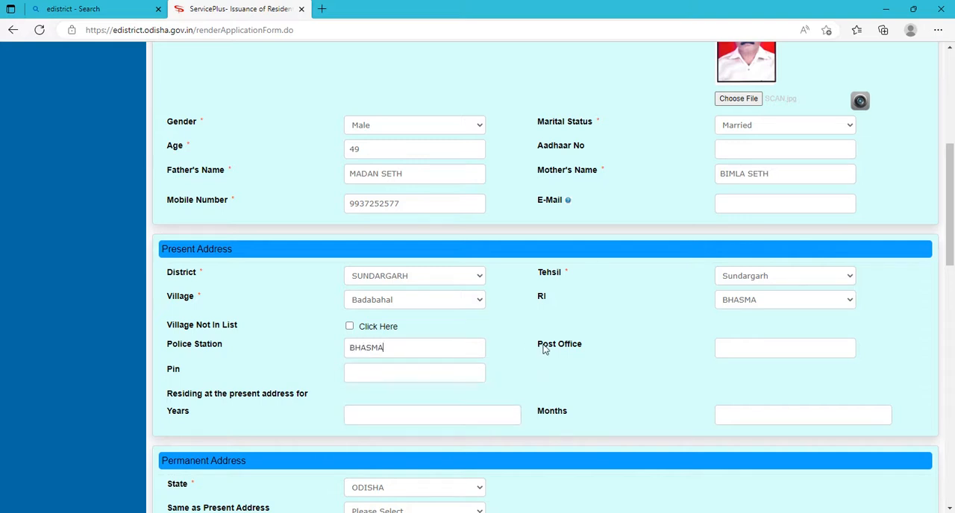
click(733, 350)
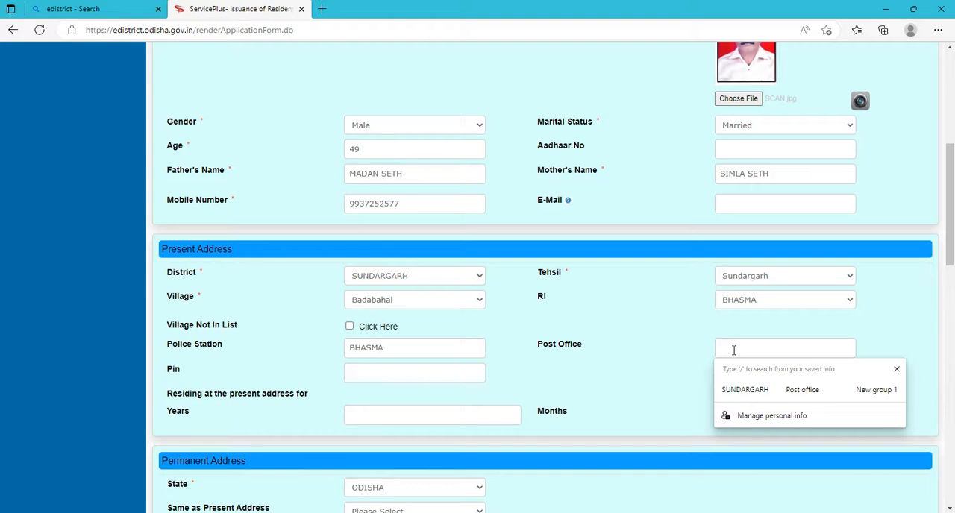
text(BADABAHAL)
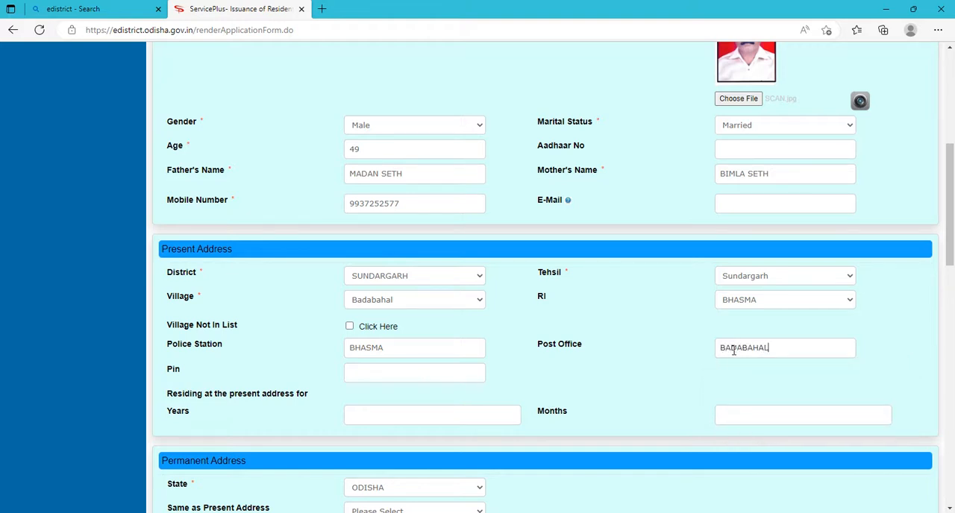
Enter the present address's postal code and 49 as the years of residence there.
click(370, 373)
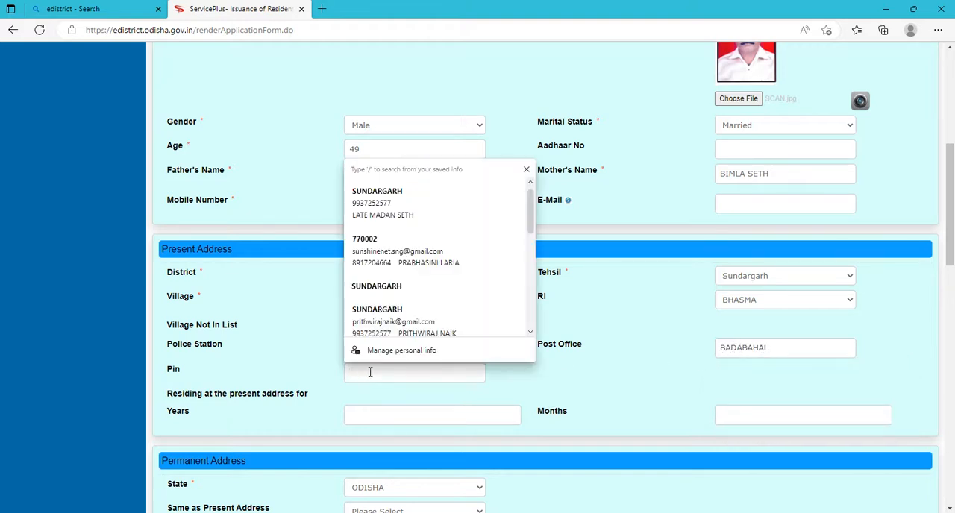
text(7700)
text(23)
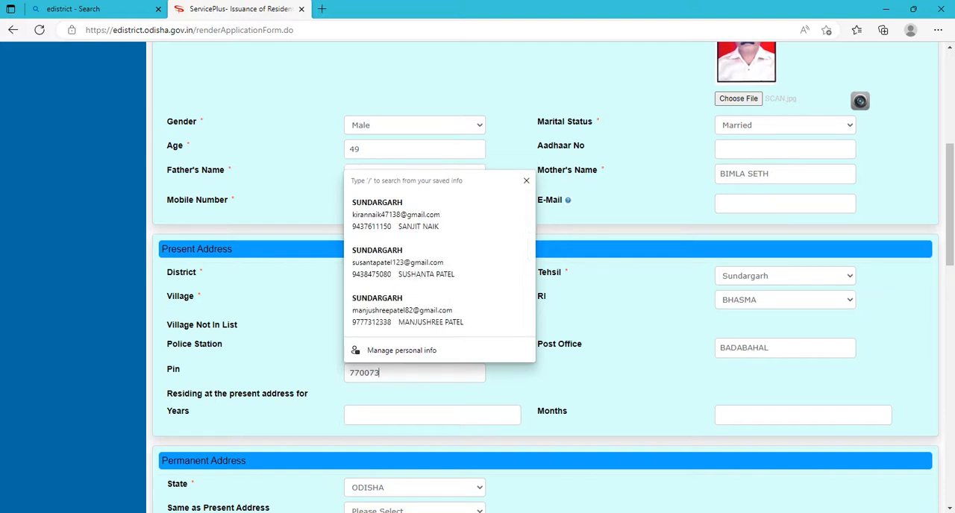
click(140, 414)
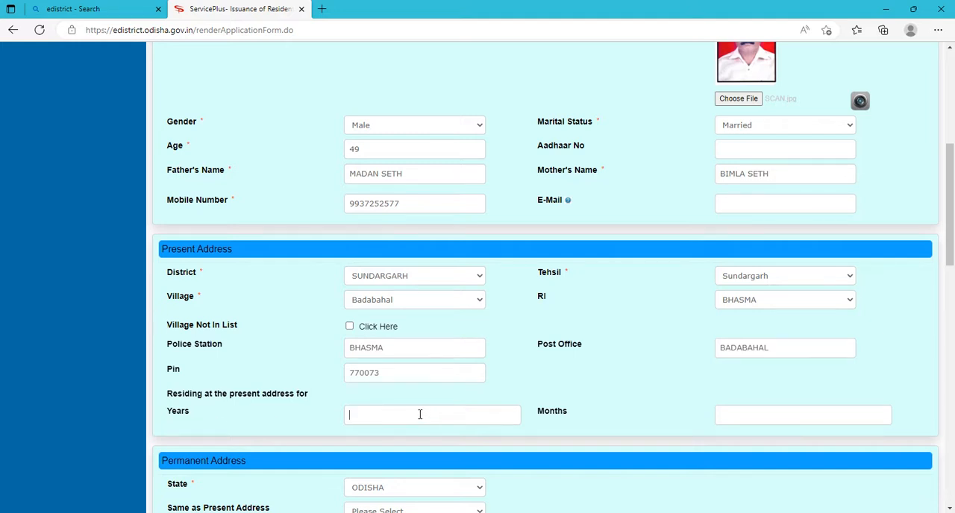
Fill the permanent address by setting Same as Present Address to Yes.
scroll(419, 415, down, 2)
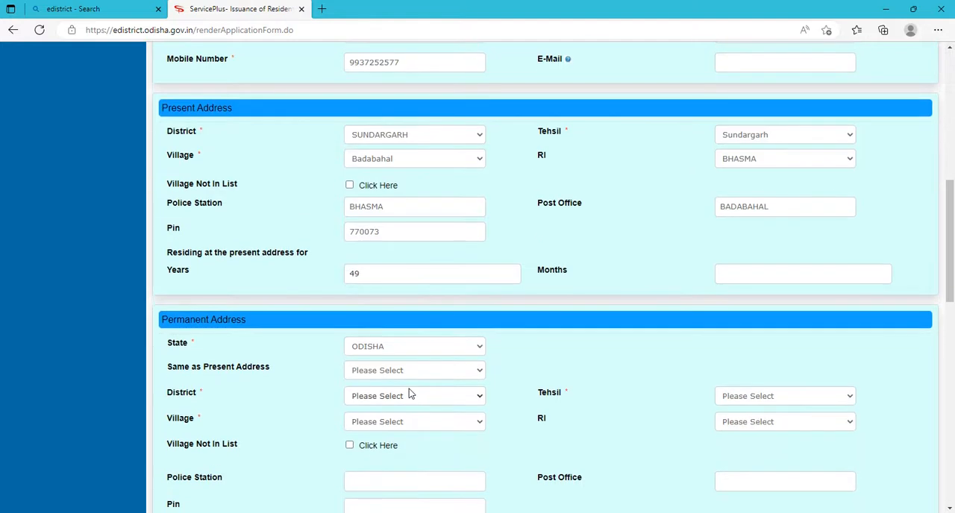
scroll(411, 398, down, 1)
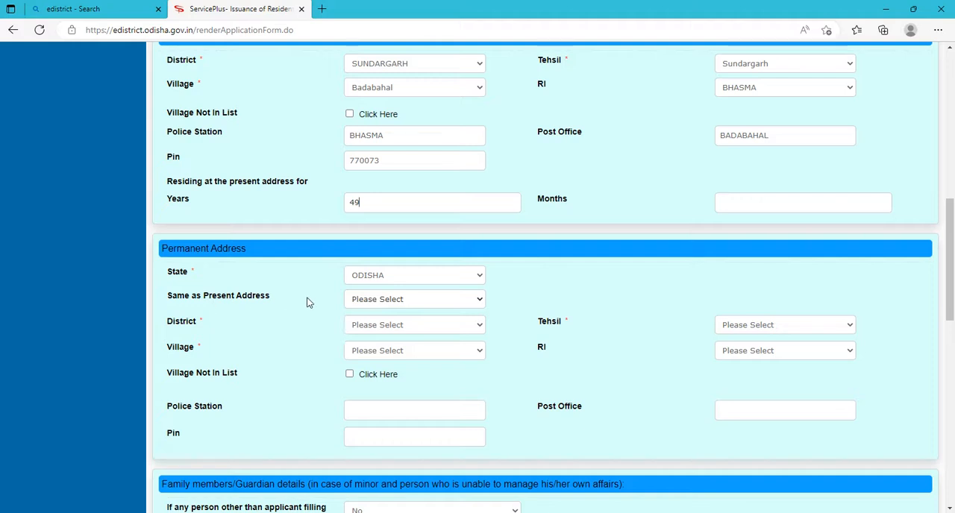
click(405, 302)
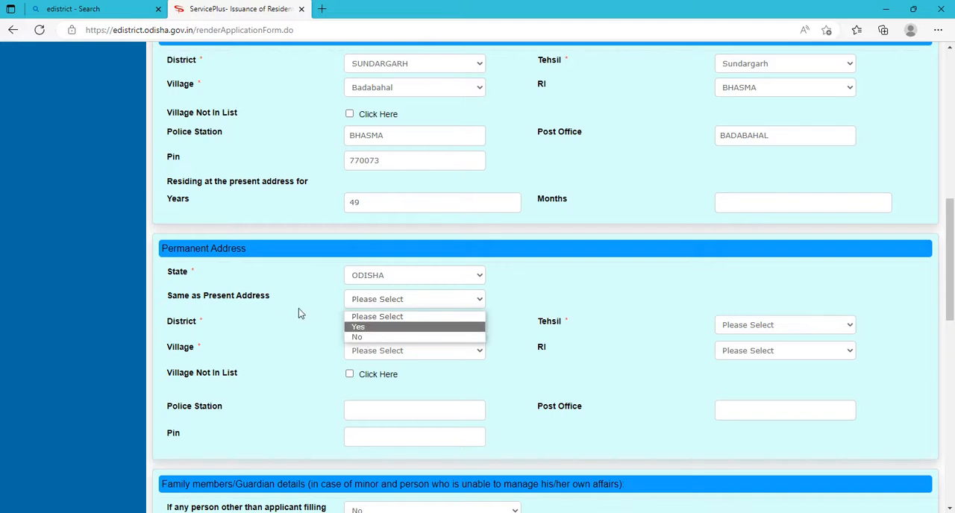
click(363, 327)
Enter Service as the purpose of the application.
scroll(375, 336, down, 1)
scroll(375, 336, down, 2)
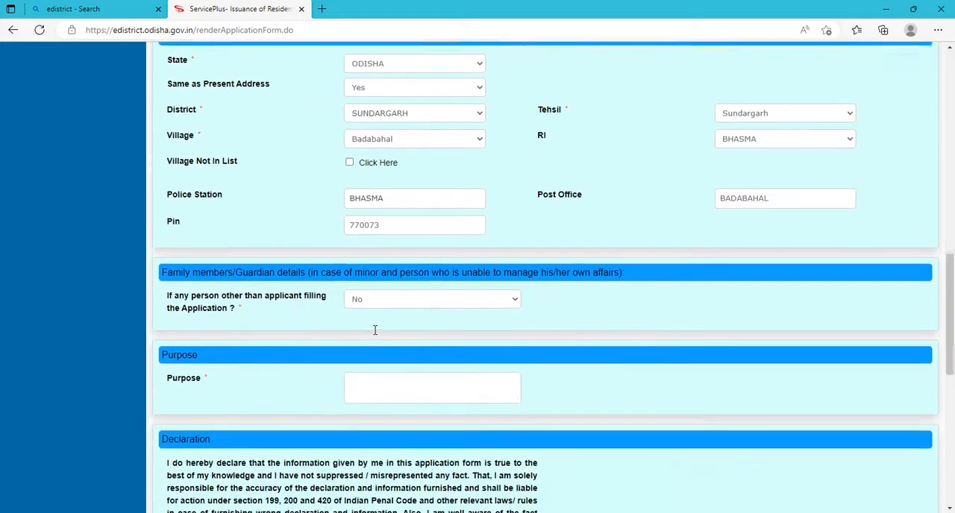
scroll(480, 275, down, 2)
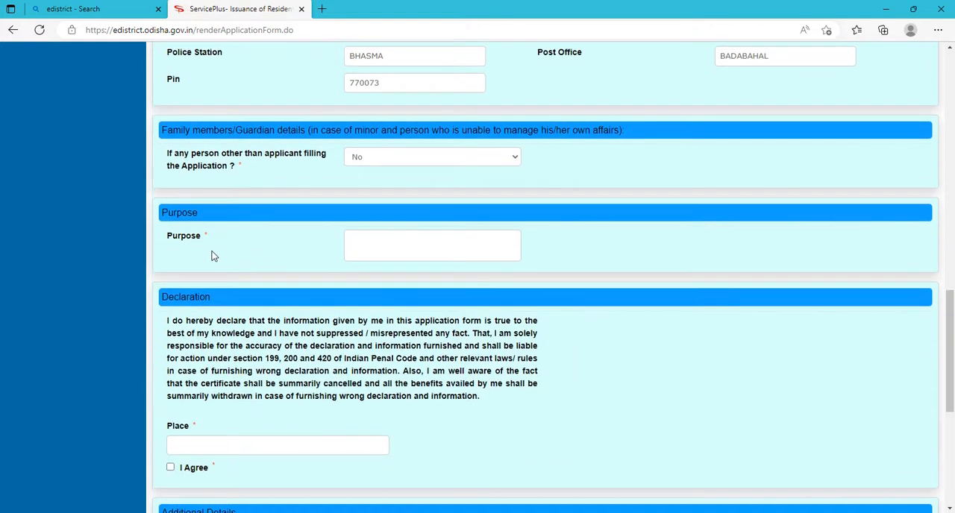
click(377, 248)
click(224, 410)
Enter SUNDARGARH as the declaration's place and agree to the declaration.
click(184, 445)
text(SUNDARGAR)
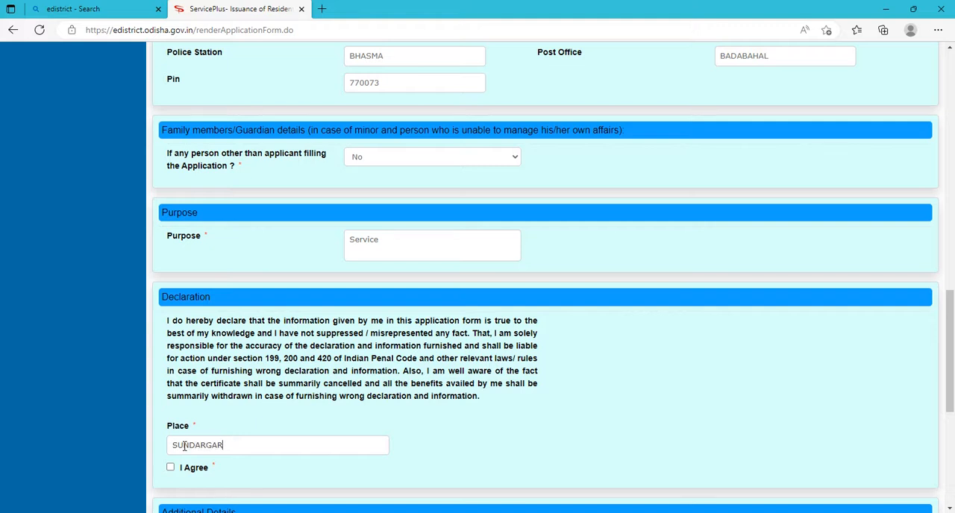
click(170, 468)
Fill in the word verification code and submit the application form.
scroll(170, 474, down, 3)
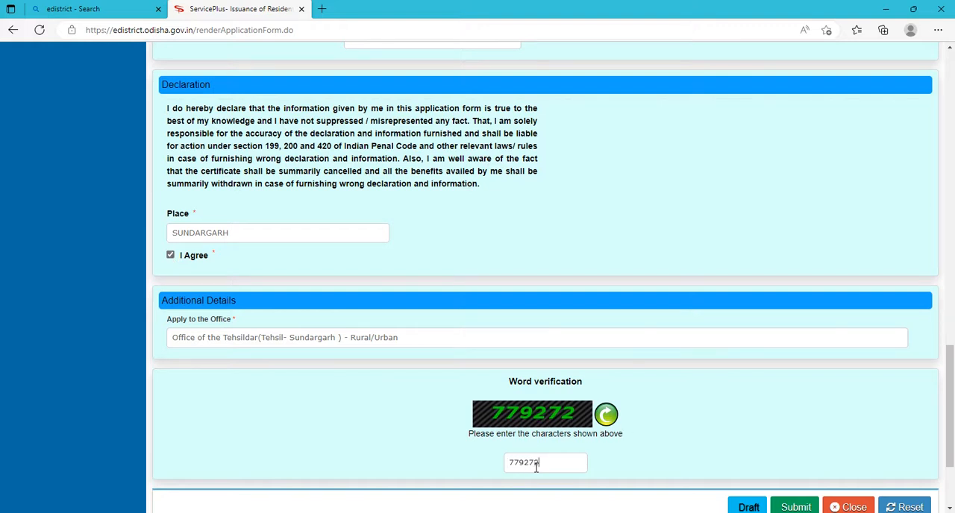
click(796, 507)
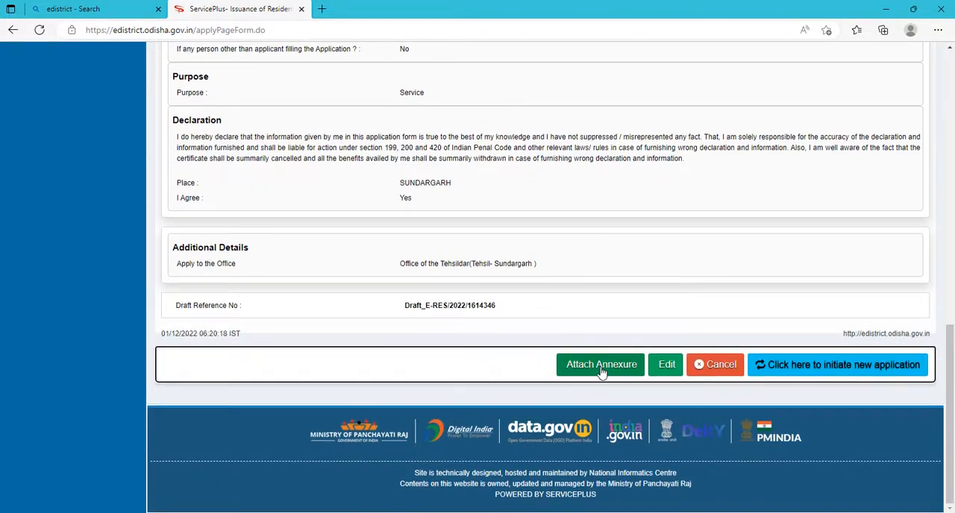
Start attaching the annexure, choosing EPIC/Aadhaar Card as the required enclosure document and AADHAR.pdf from the Desktop as its file.
click(606, 372)
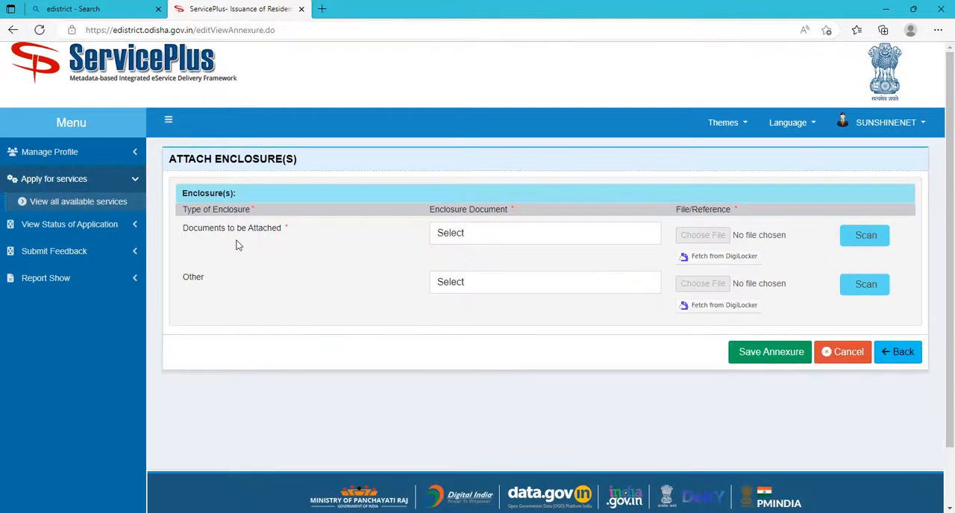
click(501, 235)
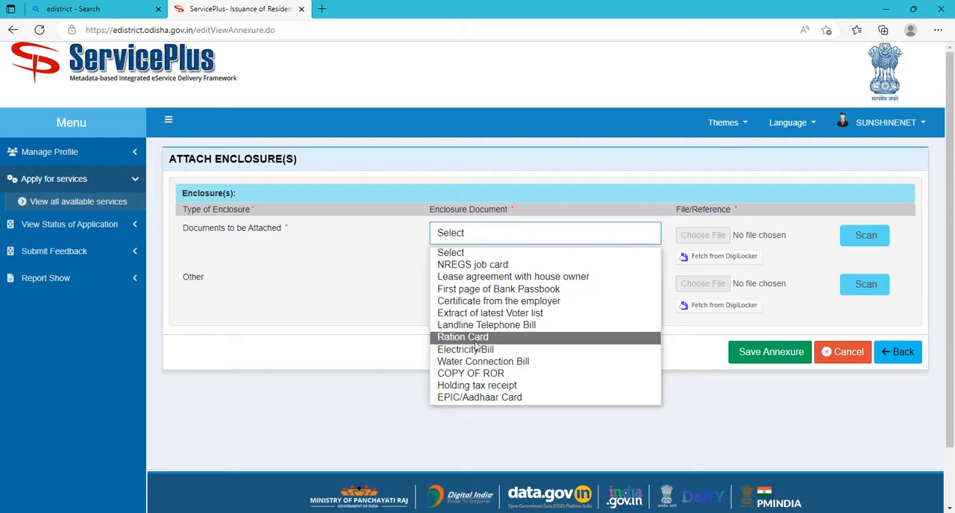
click(499, 399)
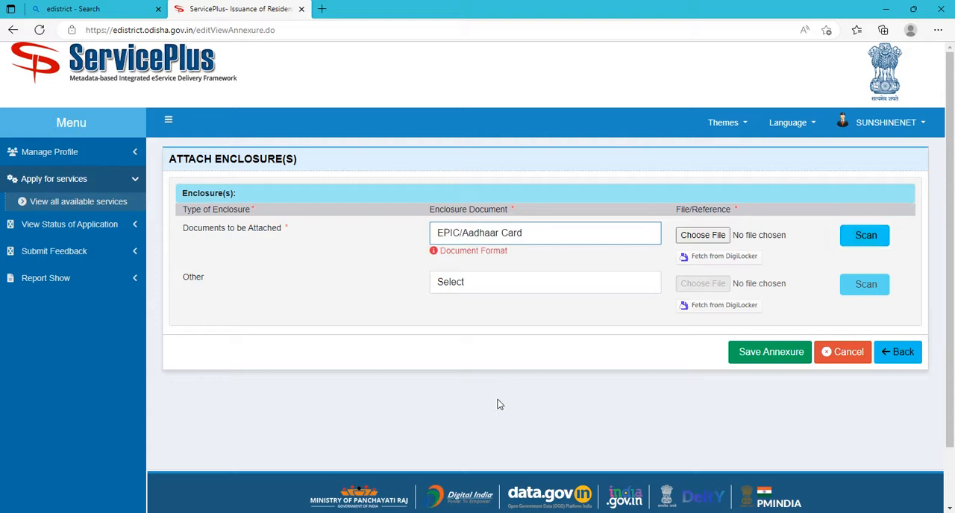
click(694, 235)
click(138, 183)
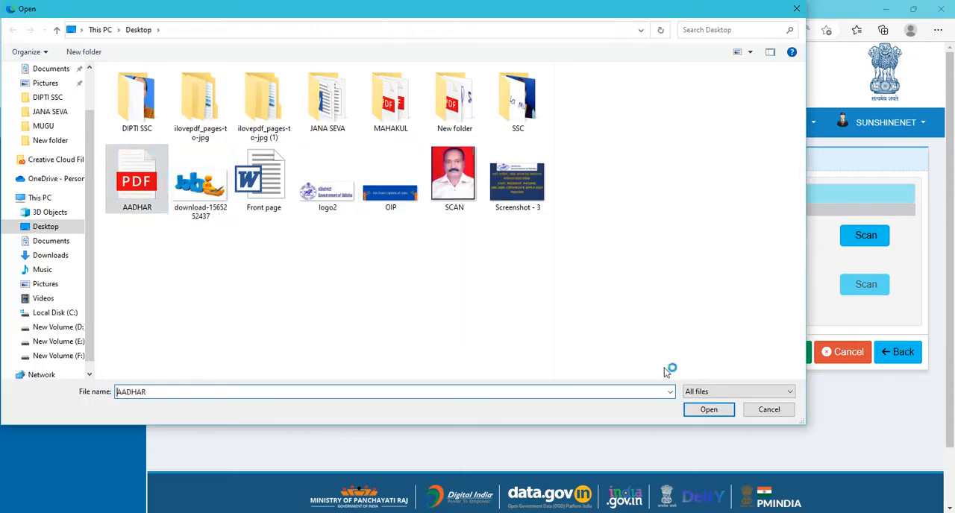
click(708, 409)
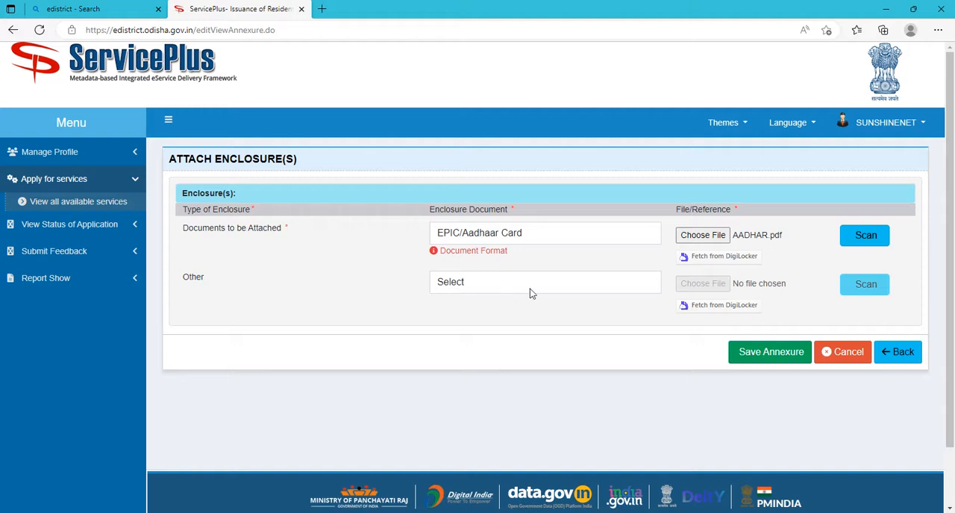
Save the annexure, review the application preview and submit the application finally.
click(773, 355)
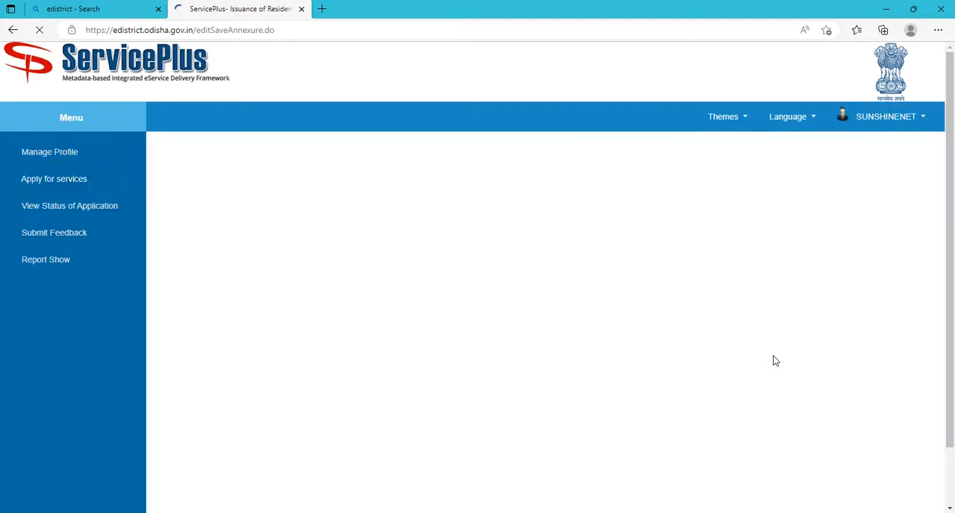
scroll(773, 366, up, 3)
scroll(744, 367, down, 3)
scroll(818, 364, up, 10)
scroll(821, 365, down, 3)
scroll(820, 366, down, 8)
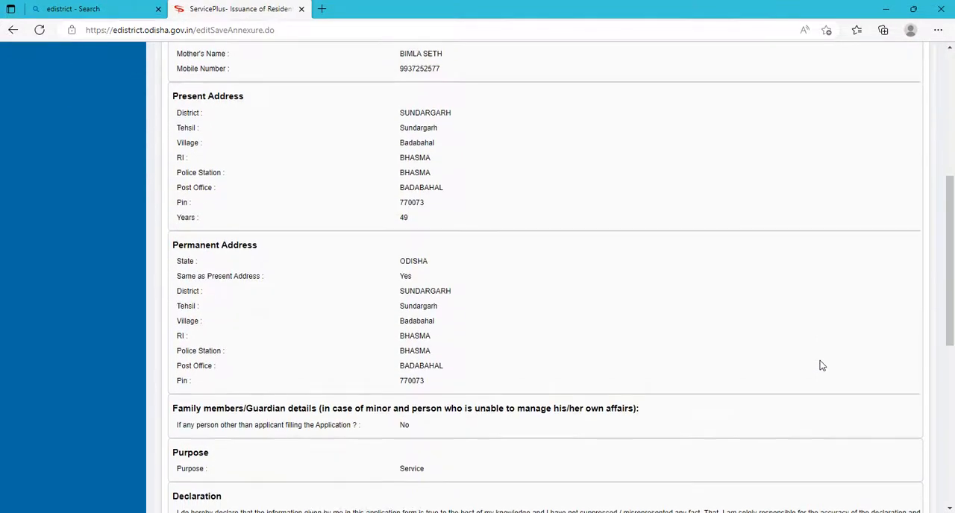
click(827, 376)
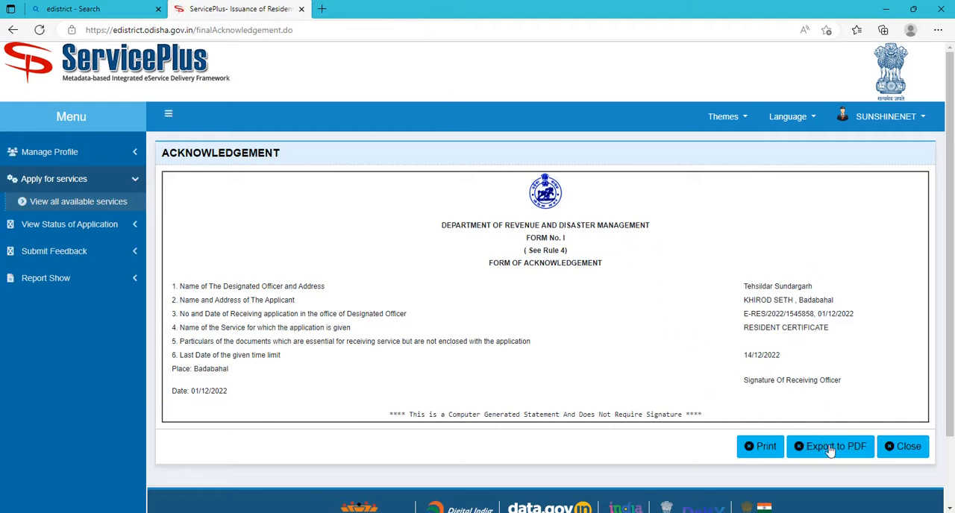
Export the acknowledgement to PDF and open the downloaded file to check its application details.
click(831, 451)
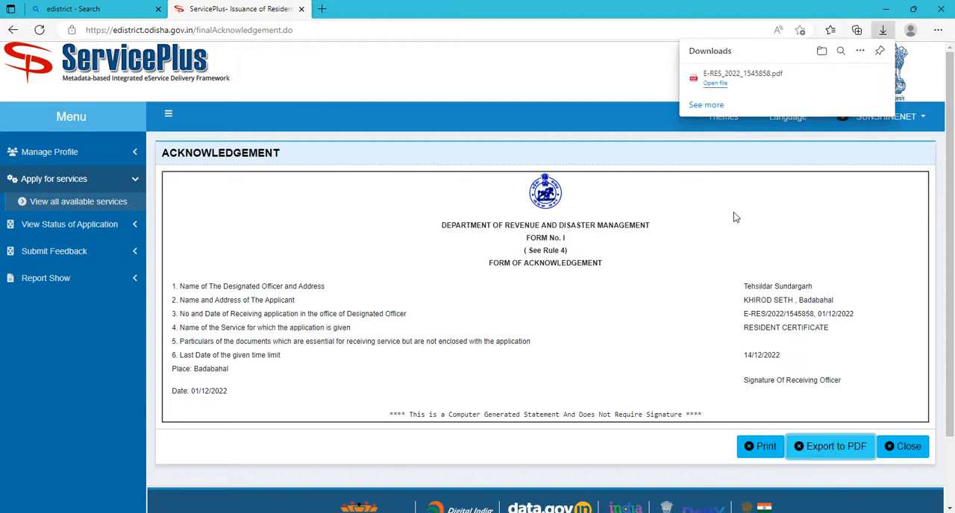
click(729, 81)
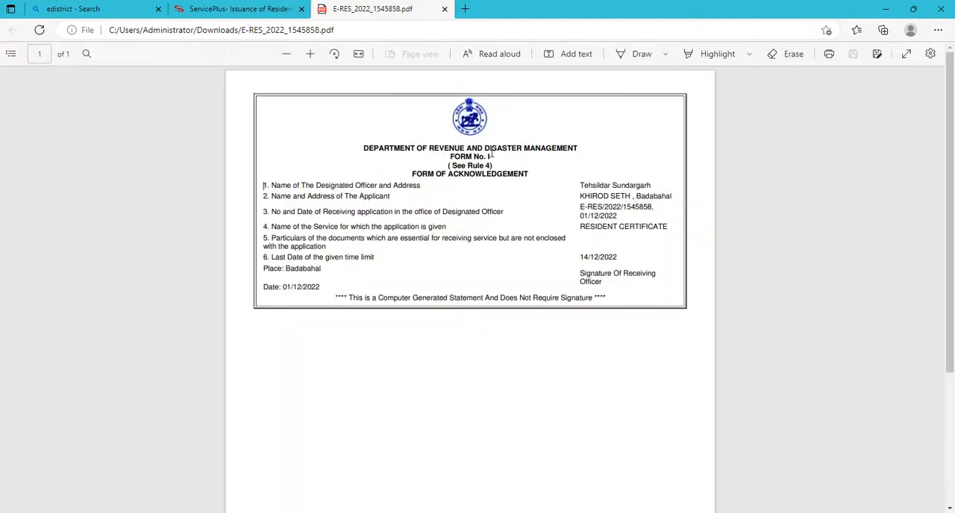
drag(581, 182, 667, 271)
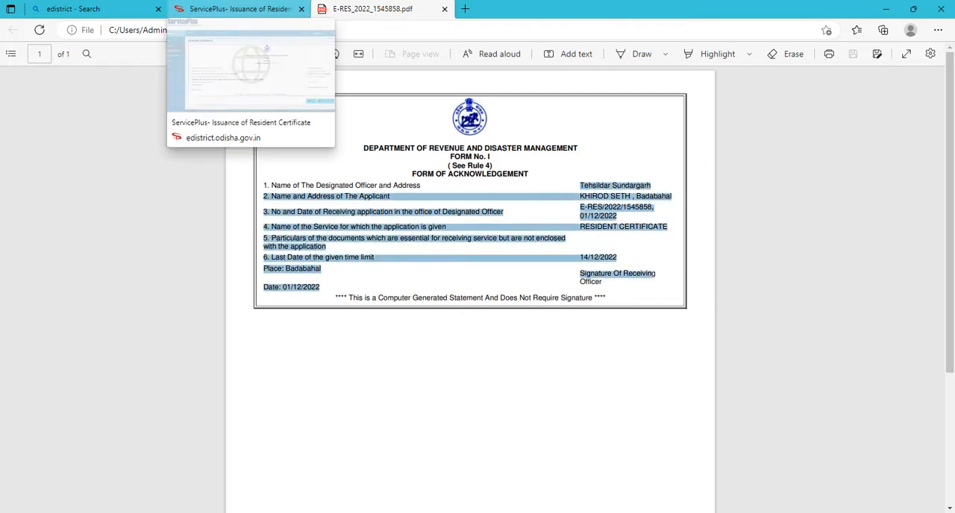
Return to the ServicePlus portal and open the Track Application Status page.
click(237, 9)
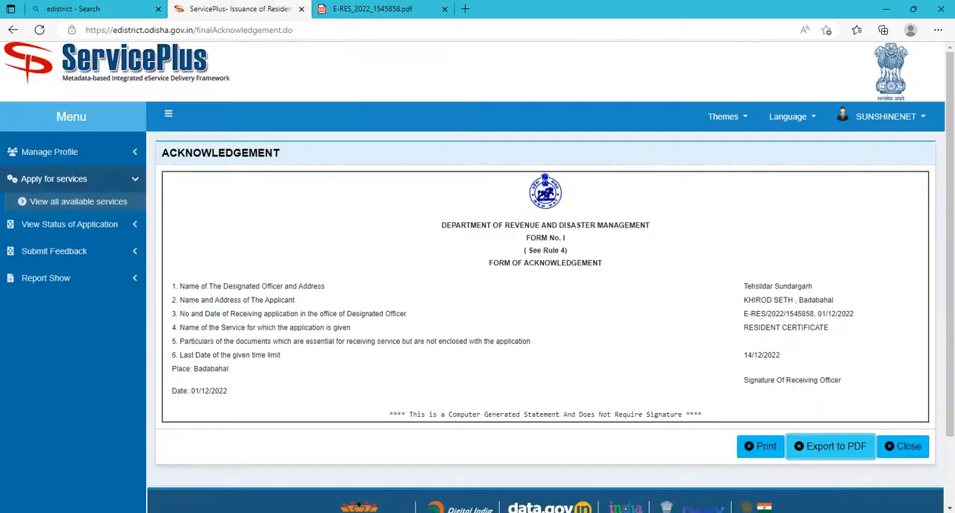
click(70, 229)
click(64, 232)
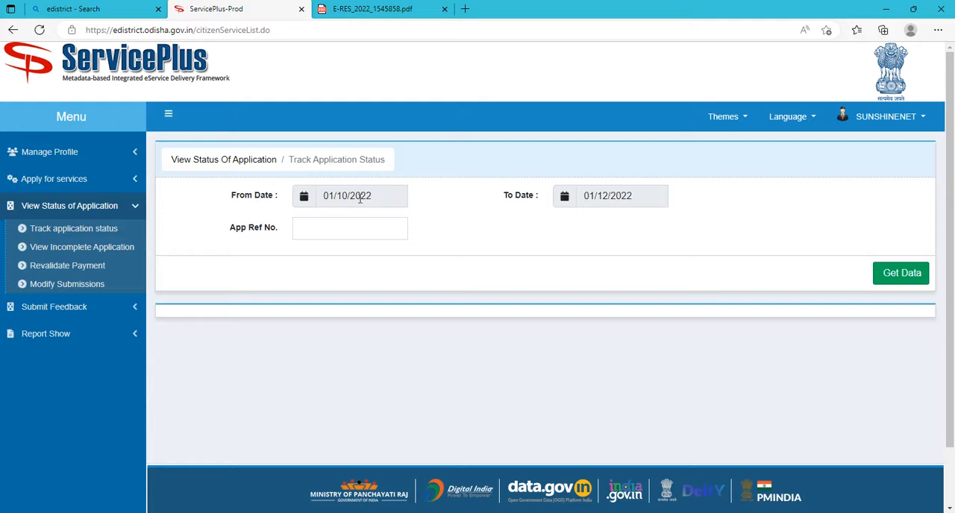
Set the From Date for tracking application status to 20/11/2022.
click(359, 197)
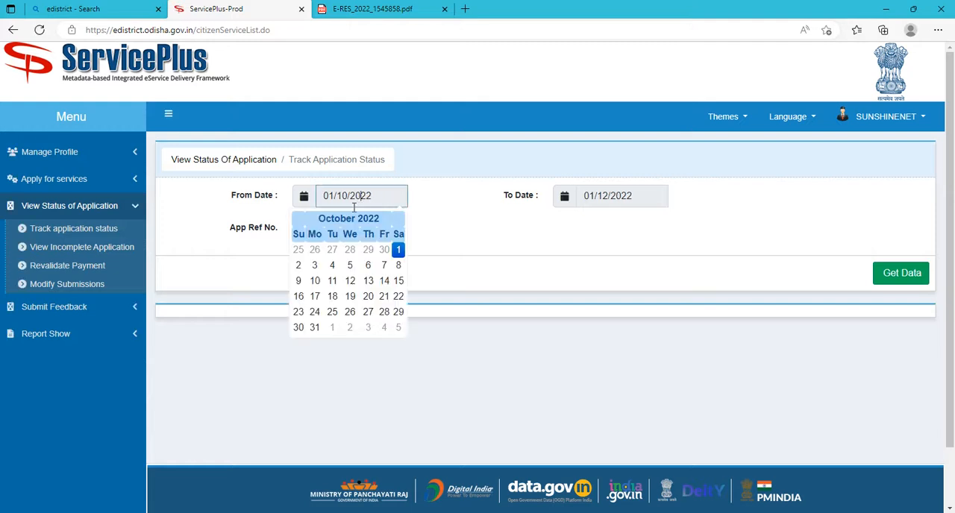
click(347, 221)
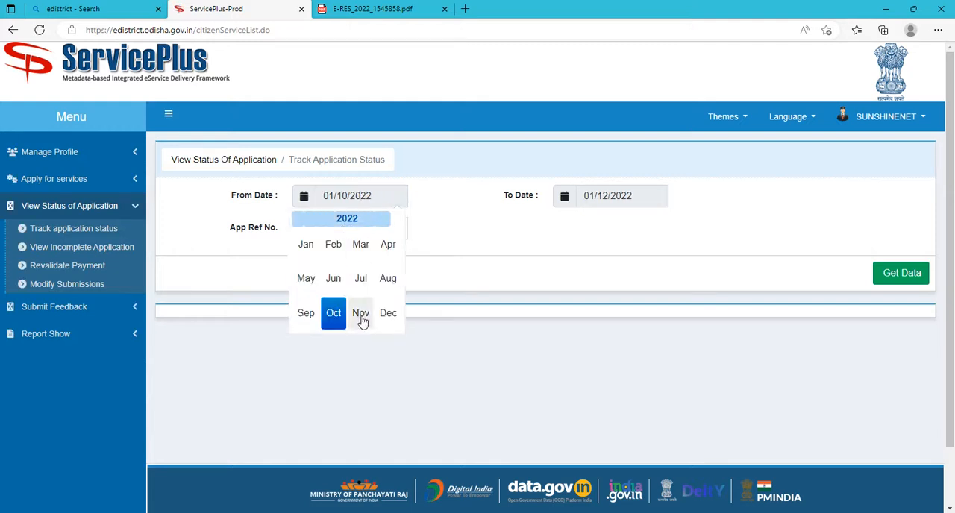
click(361, 314)
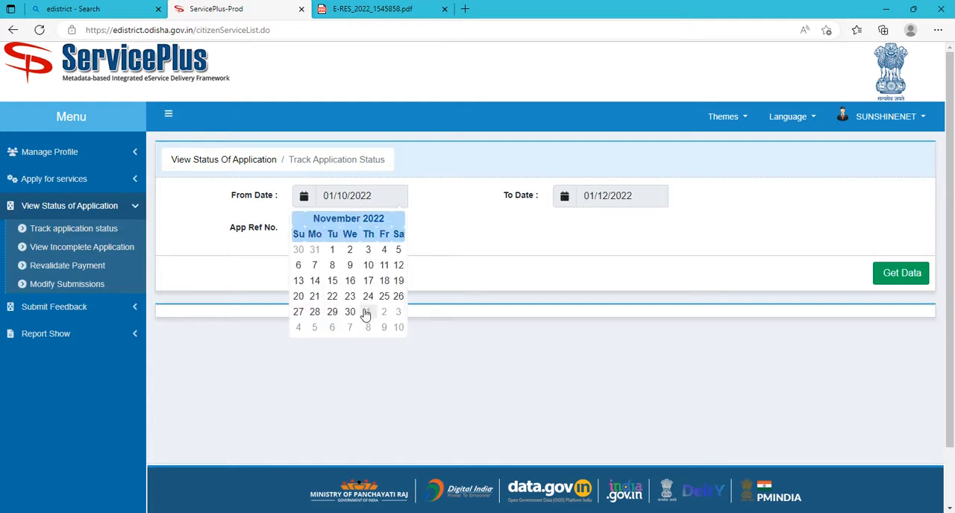
click(298, 297)
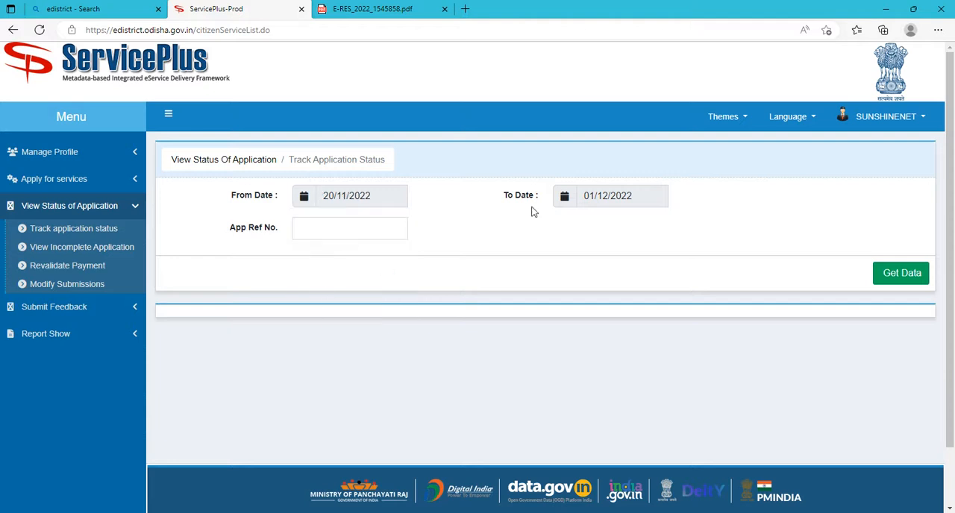
Set the To Date for tracking application status to 20/11/2022.
click(575, 200)
click(607, 219)
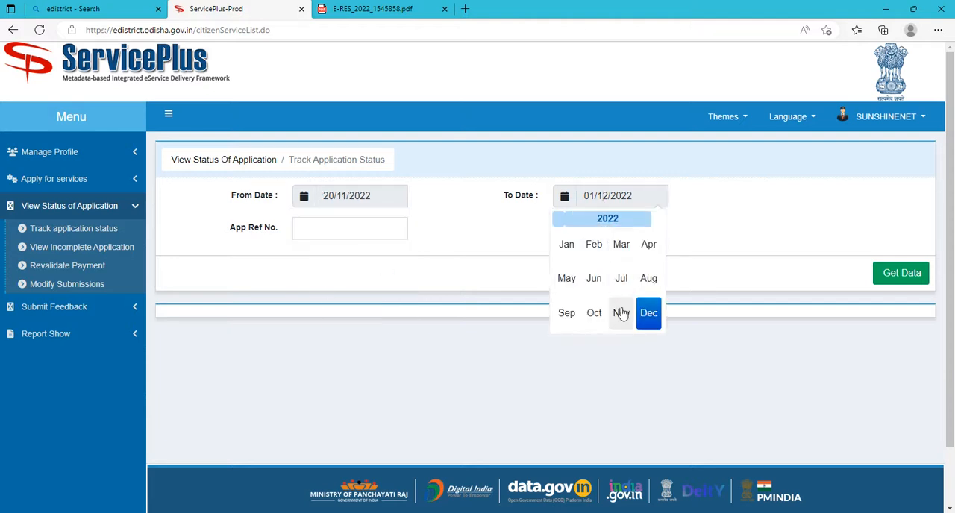
click(620, 313)
click(559, 298)
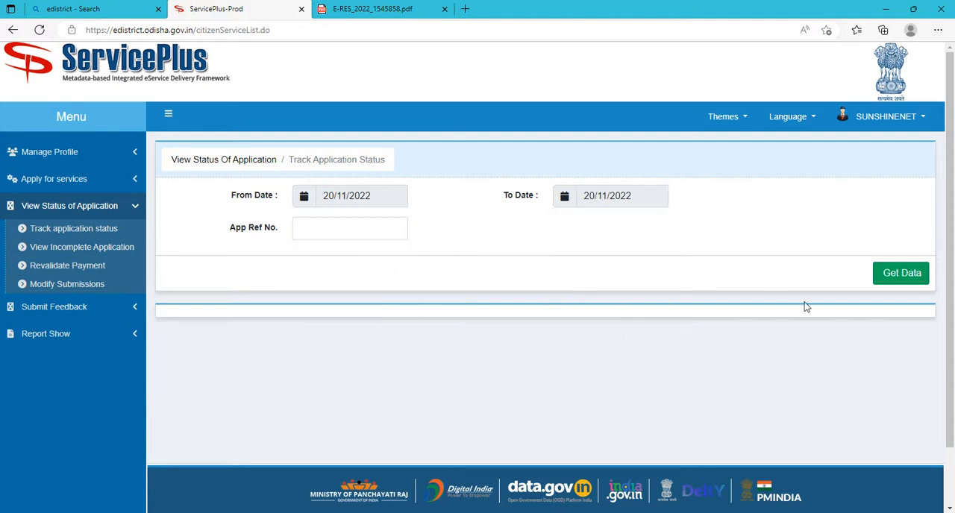
Retrieve the applications for the chosen dates and open the status details of the first resident certificate application.
click(901, 276)
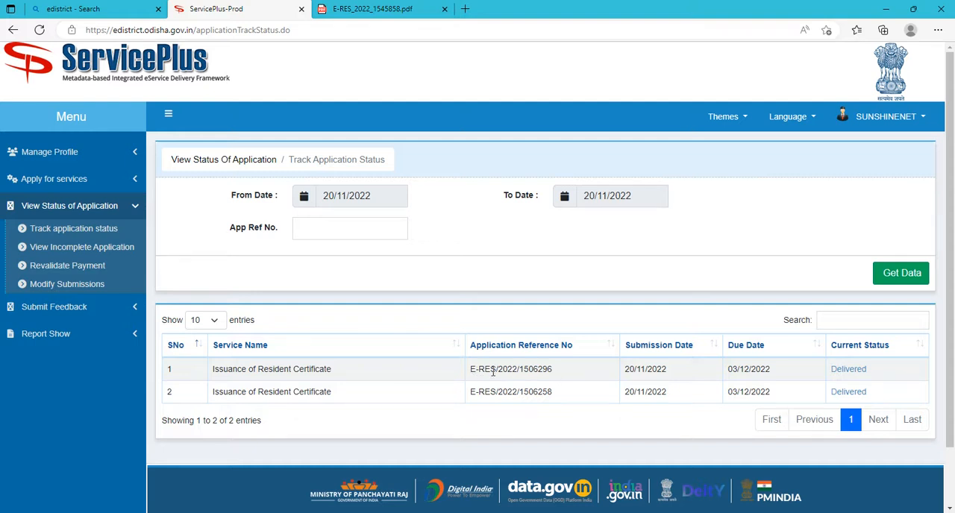
drag(472, 373, 565, 374)
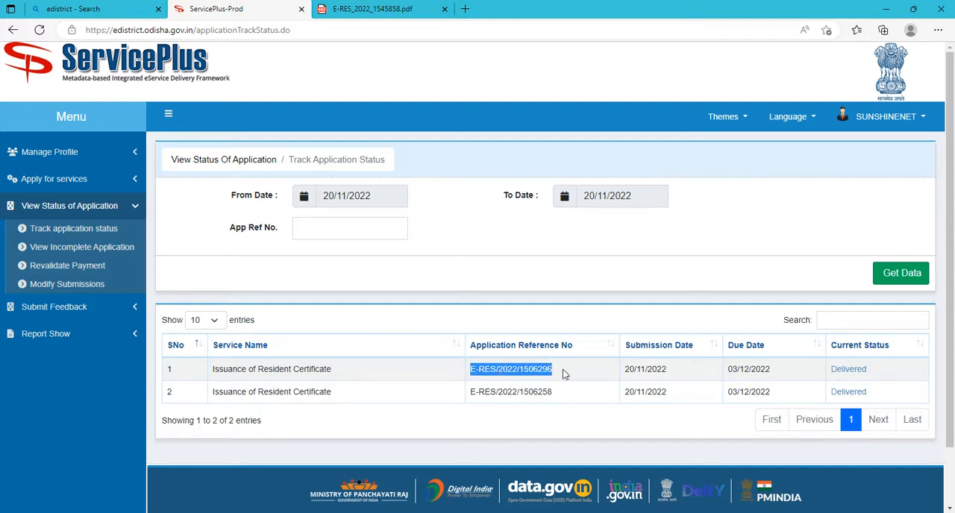
click(851, 371)
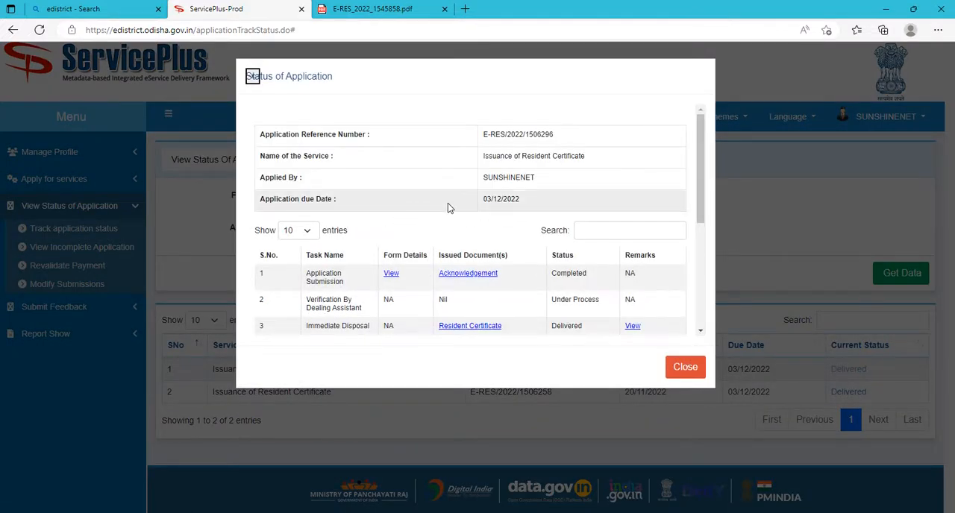
Download the issued resident certificate, open its PDF to review the contents, and close the certificate and status details.
scroll(448, 202, down, 1)
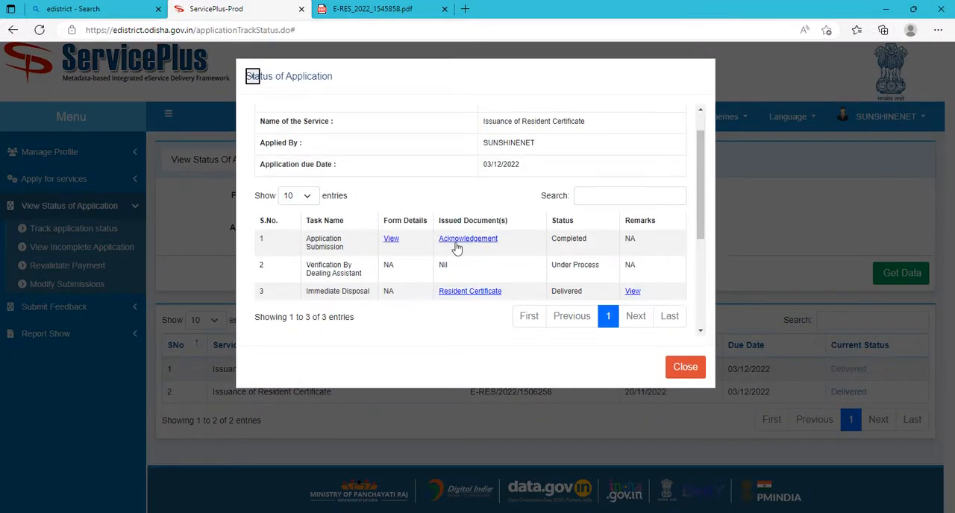
click(463, 293)
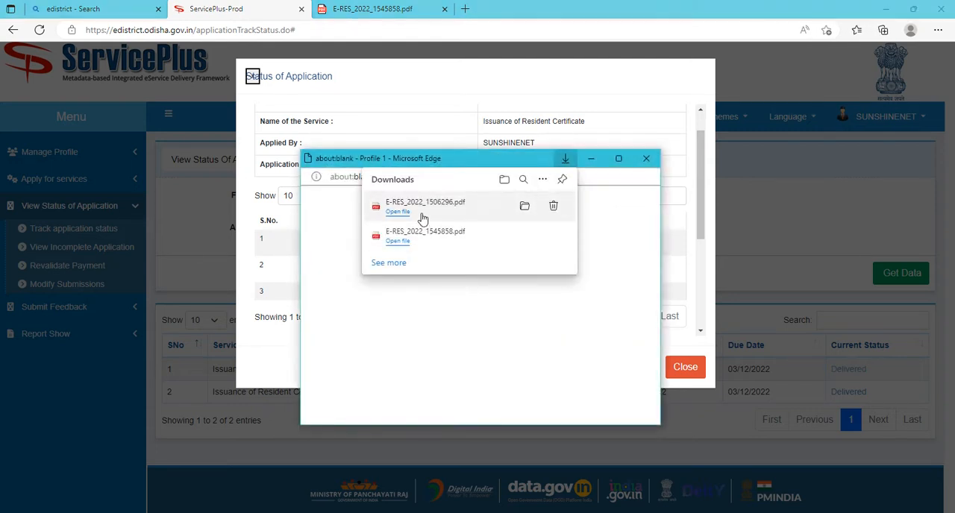
click(421, 216)
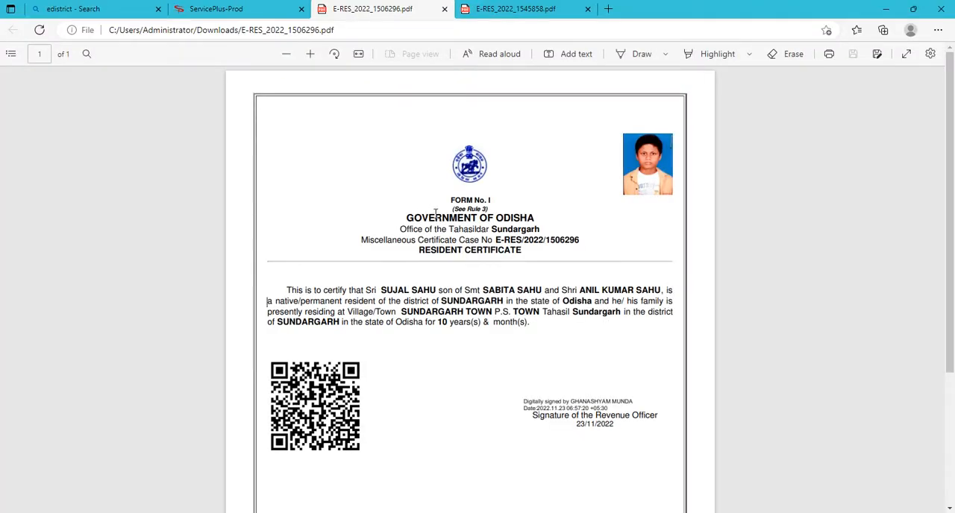
scroll(436, 213, down, 3)
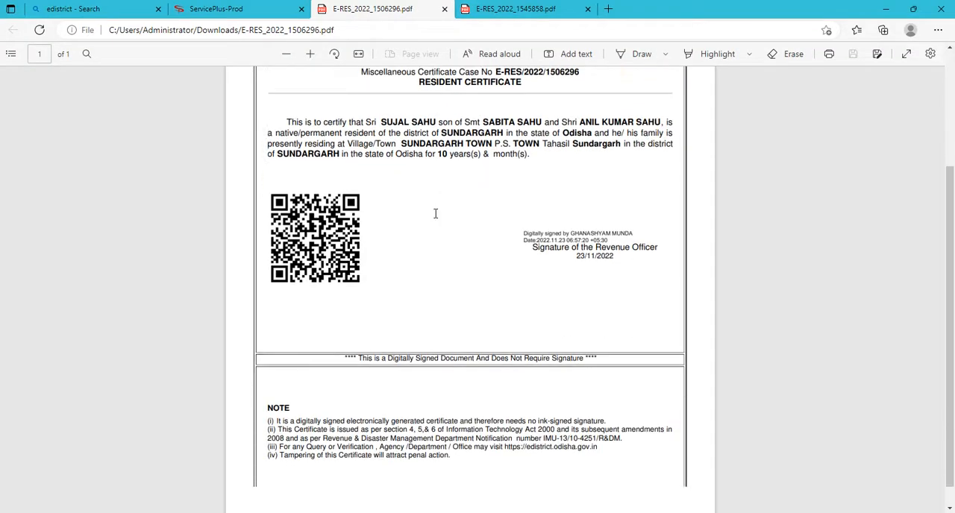
scroll(436, 212, up, 3)
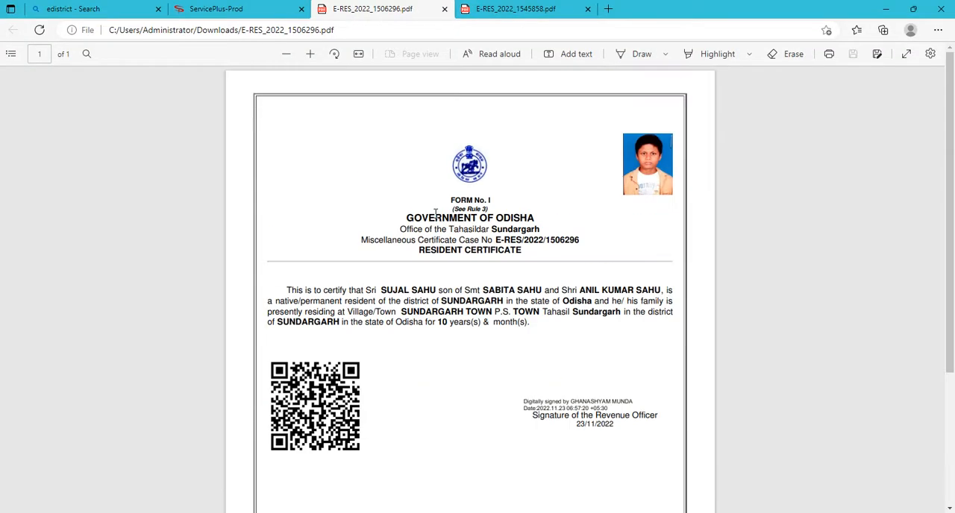
scroll(436, 212, down, 3)
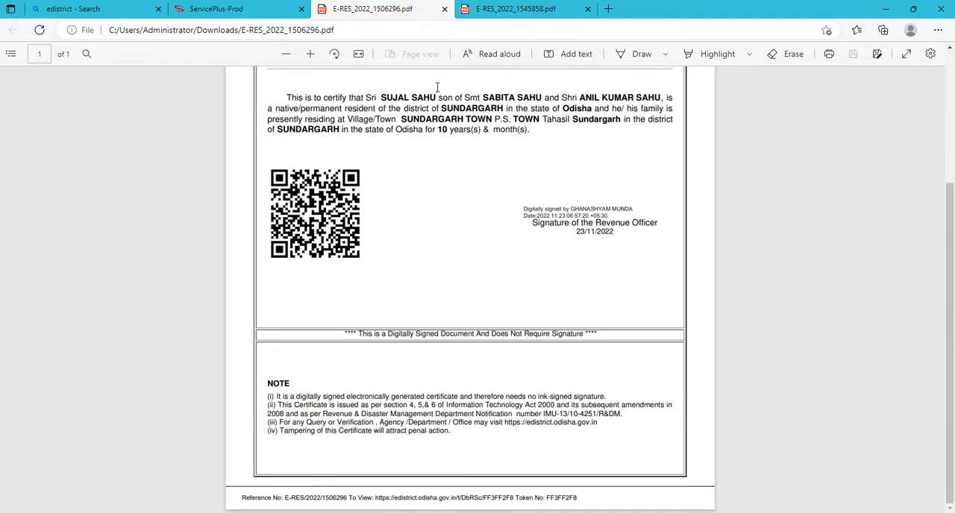
click(445, 9)
click(742, 156)
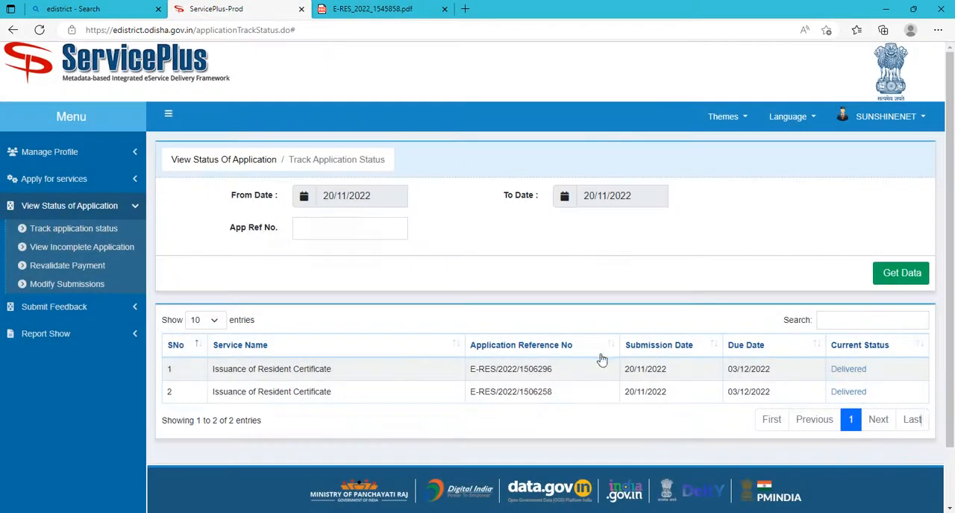
Open the list of all available services for Odisha and look through it.
click(46, 184)
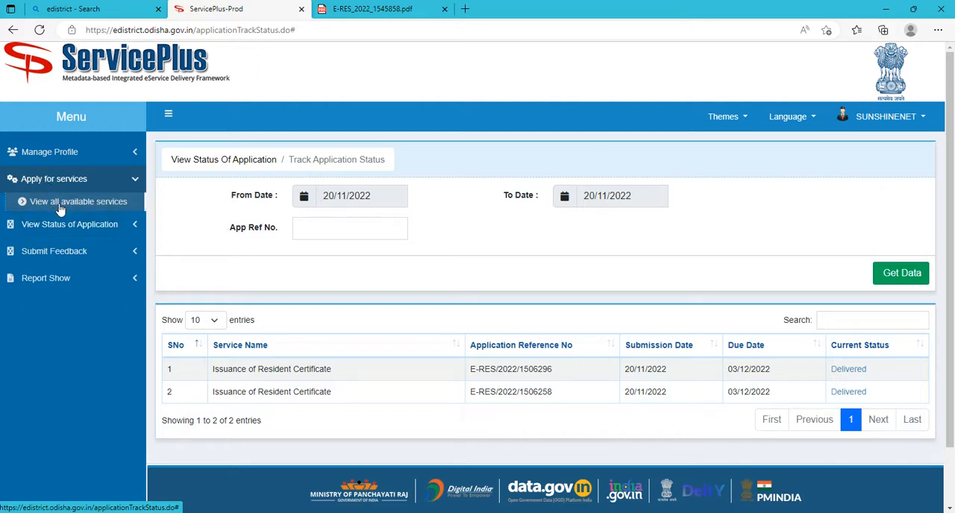
click(61, 205)
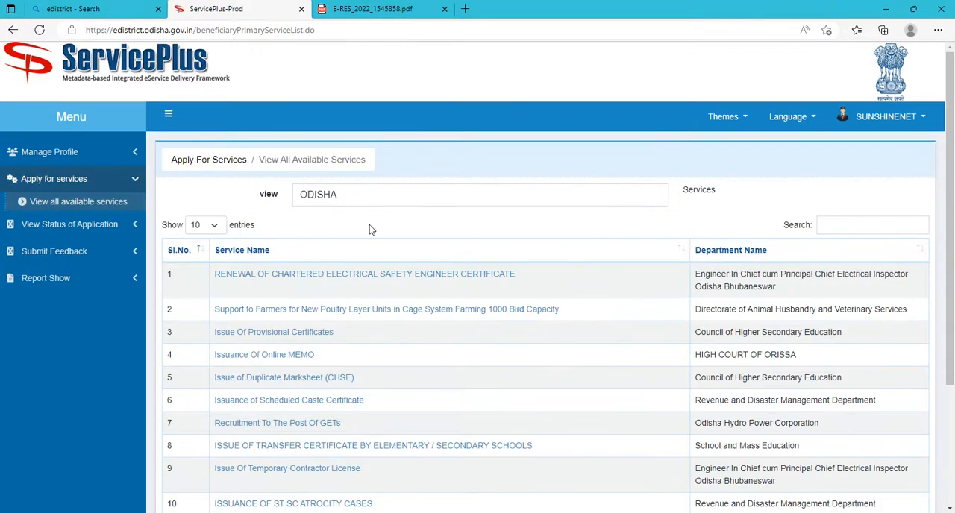
scroll(370, 225, down, 1)
scroll(369, 224, down, 2)
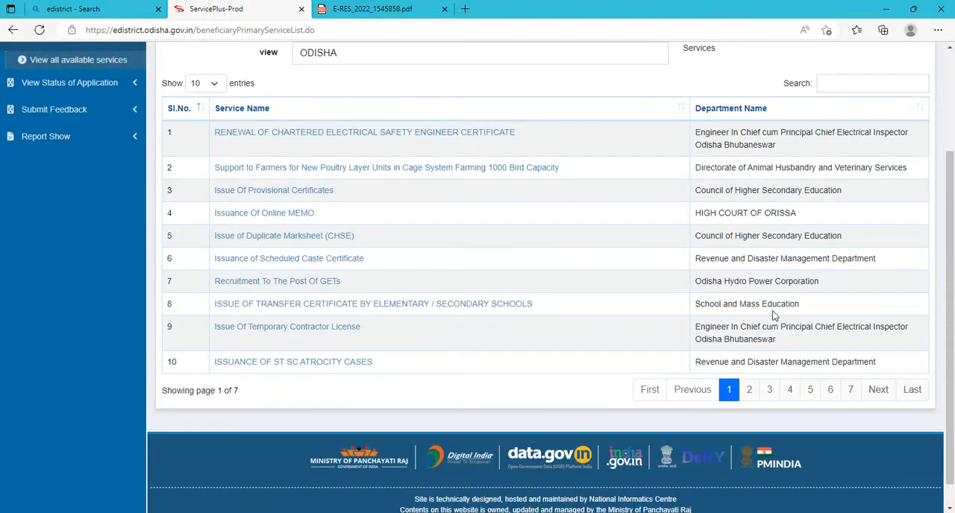
Search the services for "SCHEDU" and open the Issuance of Scheduled Tribe Certificate application form.
click(835, 87)
text(SC)
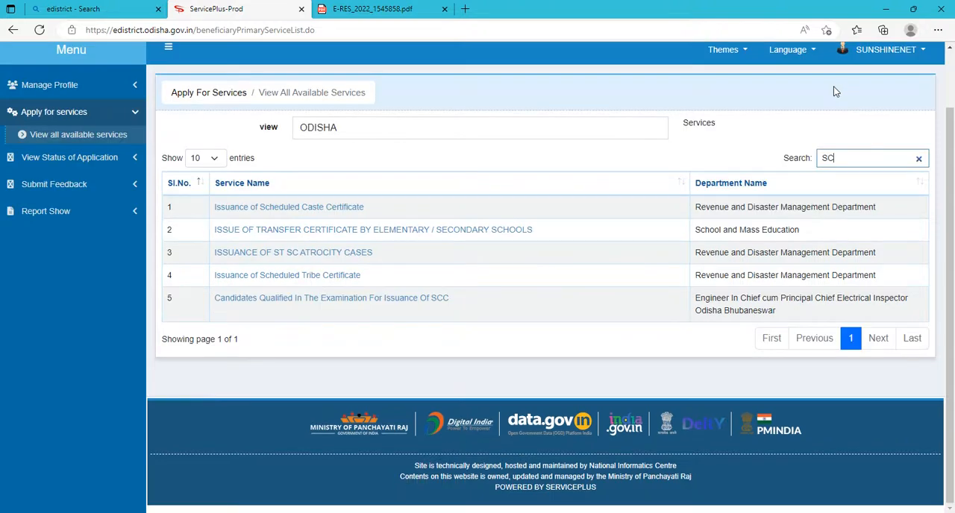
text(HEDU)
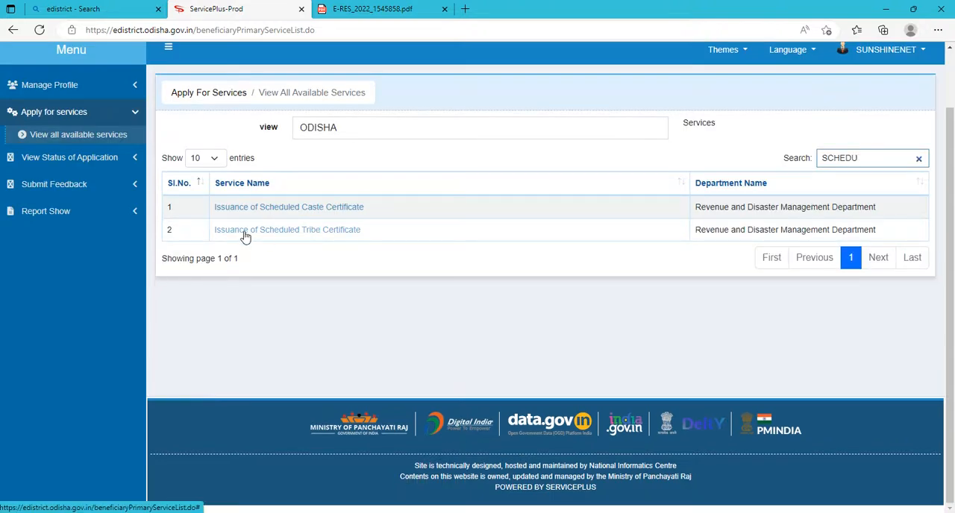
click(340, 232)
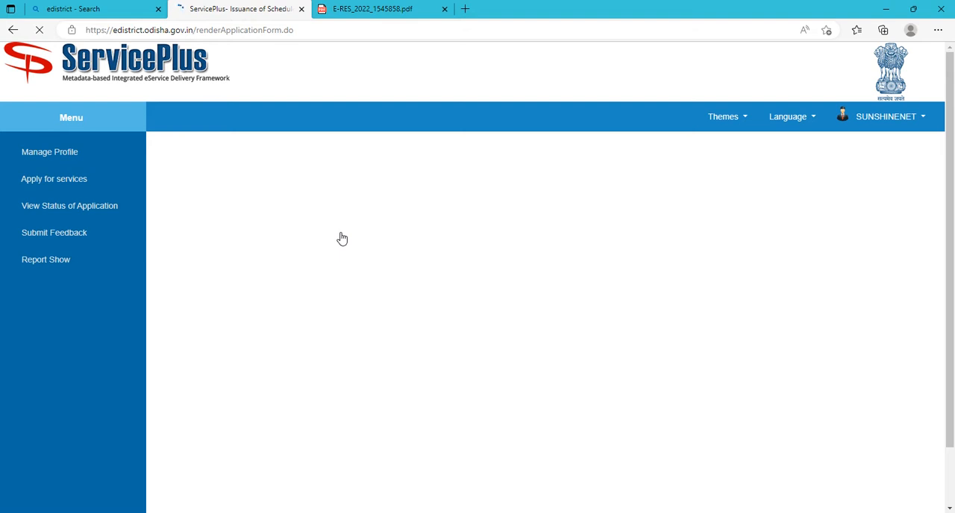
Set the salutation to Shri and the gender to Male in the personal details.
scroll(341, 239, down, 2)
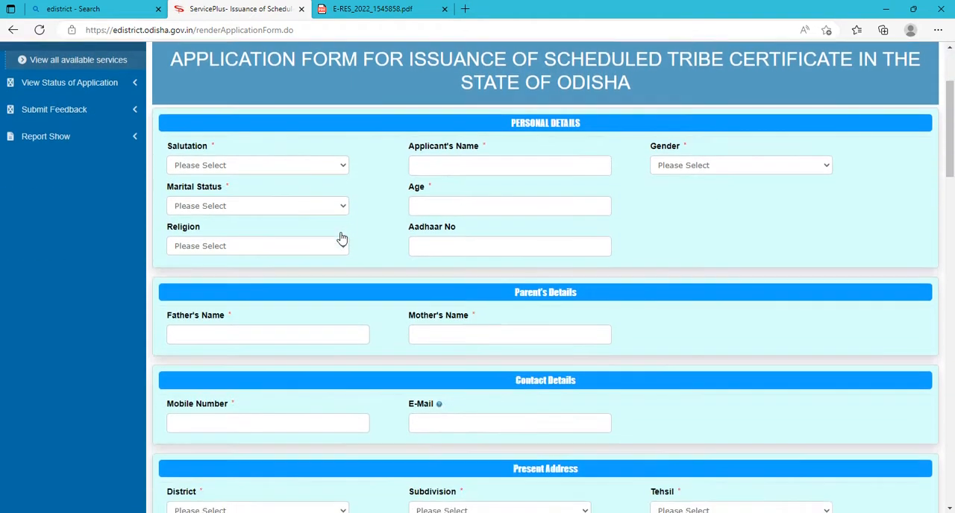
click(263, 166)
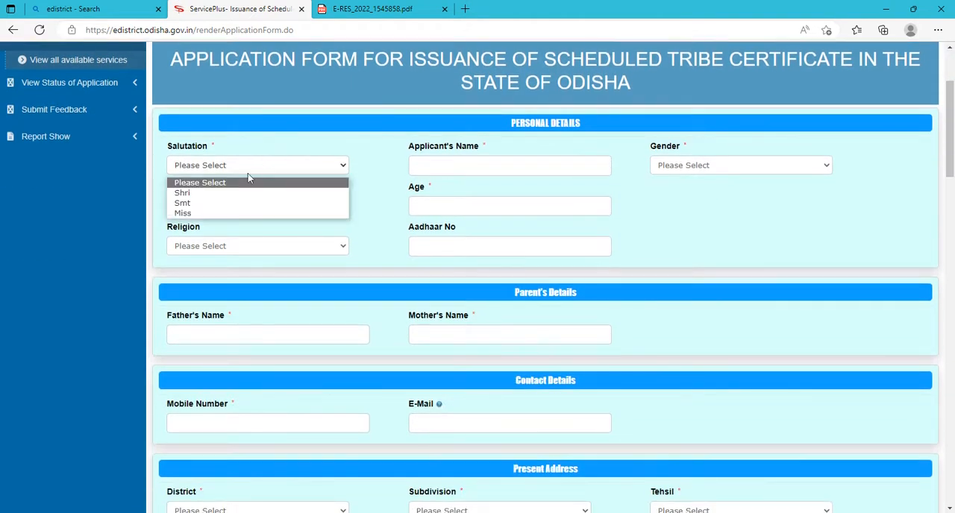
click(204, 194)
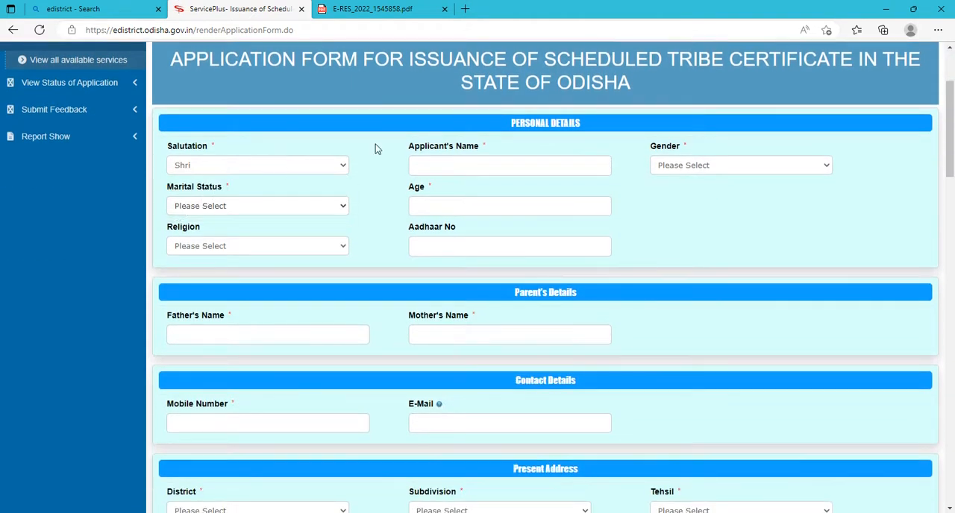
click(452, 167)
click(702, 171)
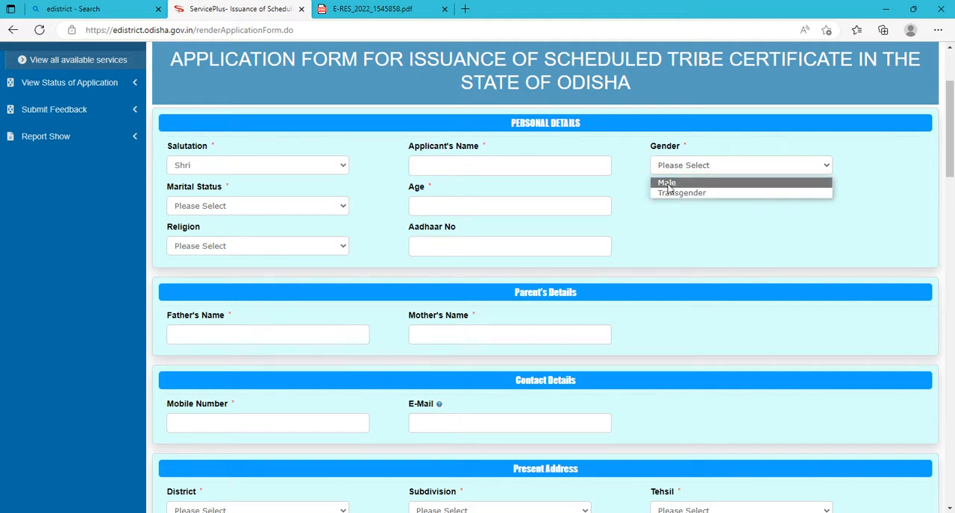
click(668, 182)
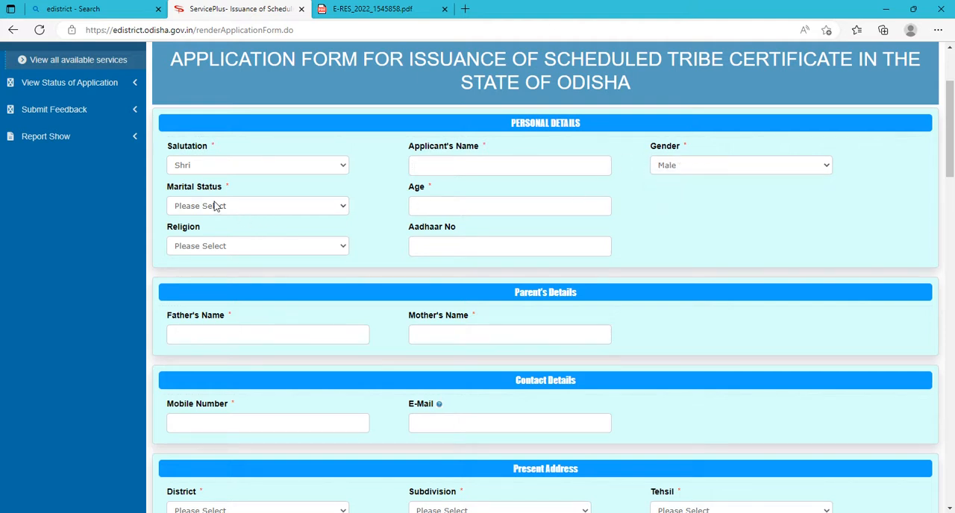
click(217, 206)
click(493, 205)
Set Is RoR Produced to YES in the Land Record Details and choose SUNDARGARH as the land's district.
scroll(448, 236, down, 5)
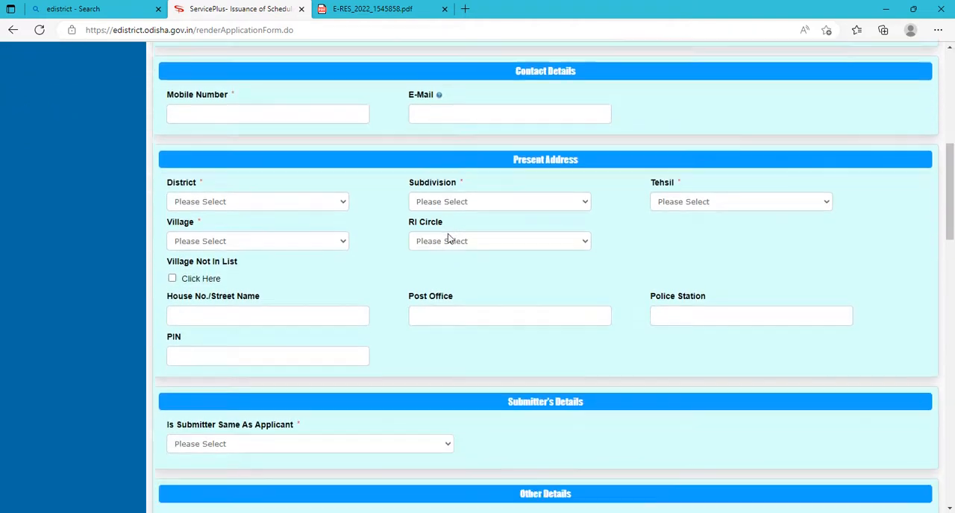
scroll(448, 237, down, 6)
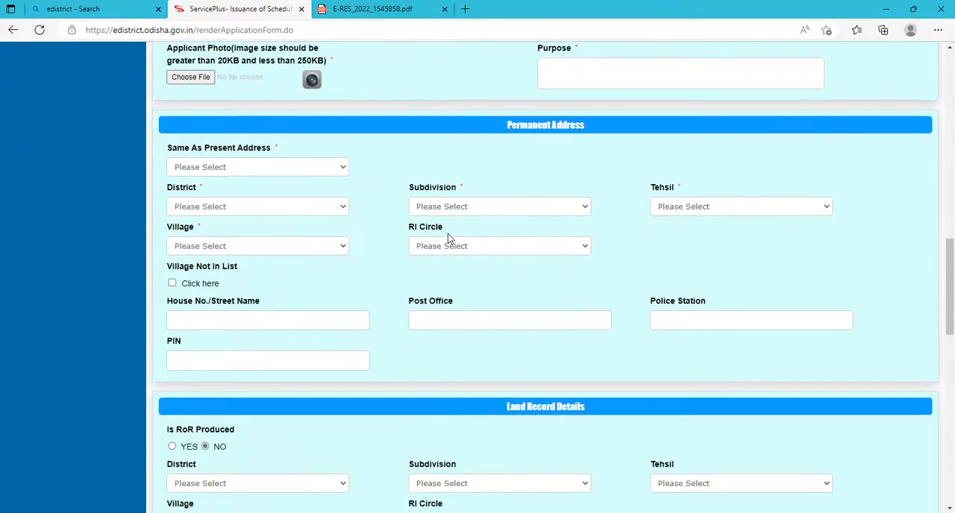
scroll(447, 238, down, 2)
scroll(281, 310, down, 1)
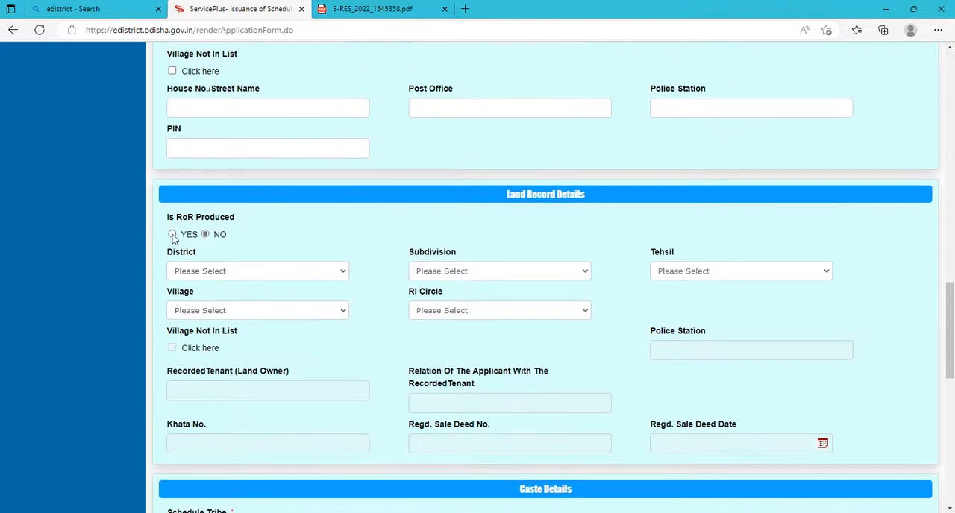
click(173, 235)
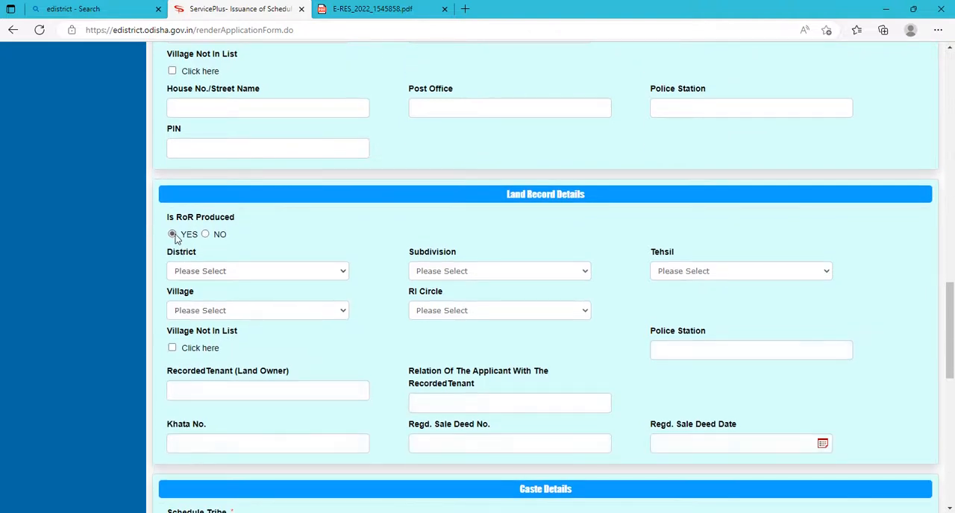
click(241, 271)
scroll(246, 348, down, 3)
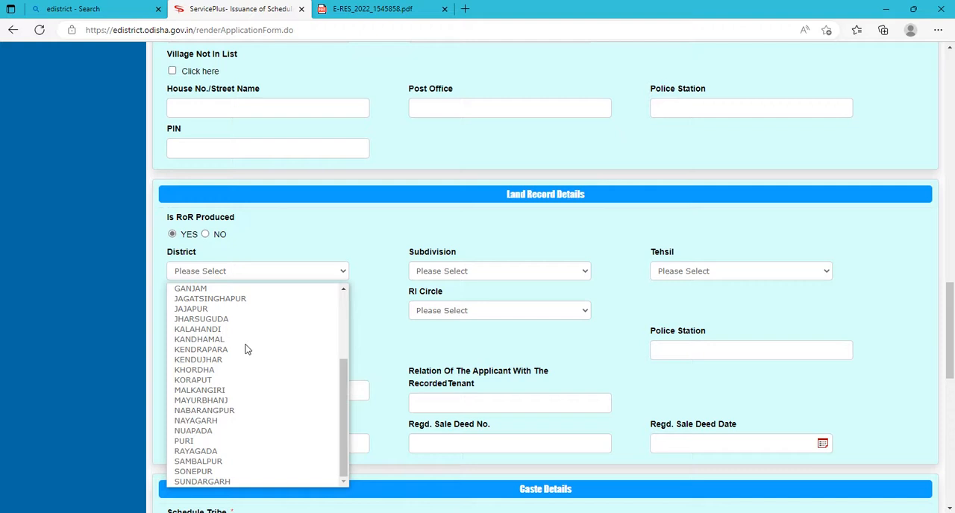
click(236, 482)
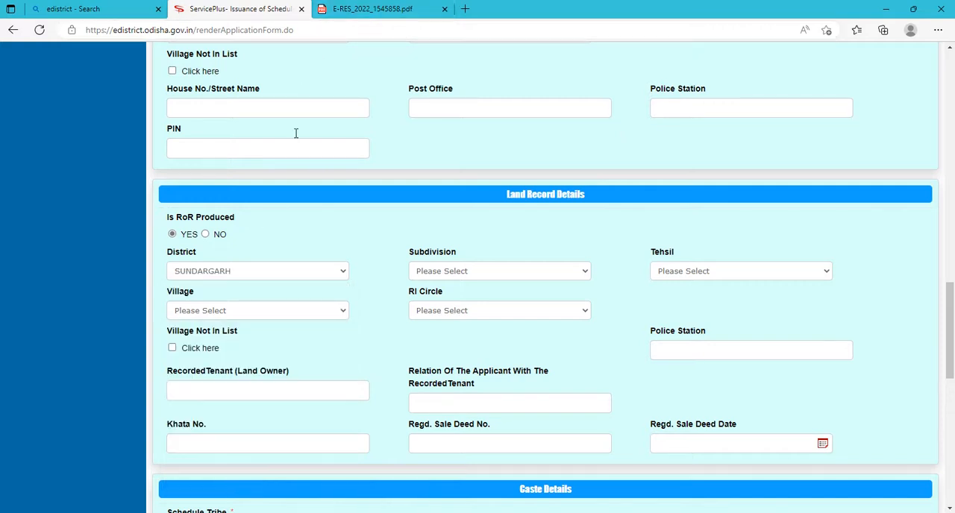
Set both the subdivision and the tehsil in the Land Record Details to Sundargarh.
click(461, 271)
click(447, 319)
click(689, 275)
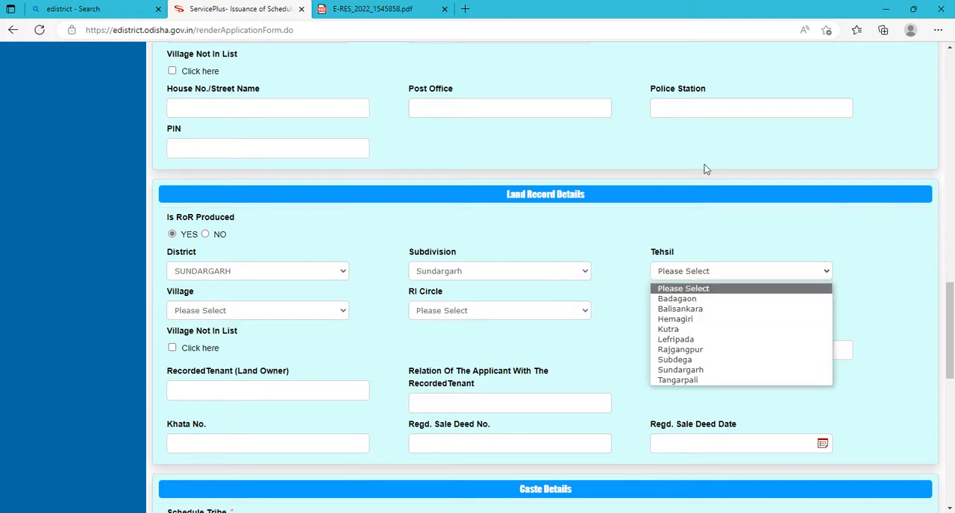
click(704, 370)
Choose Badabahal as the village and BHASMA as the RI Circle in the Land Record Details.
click(239, 318)
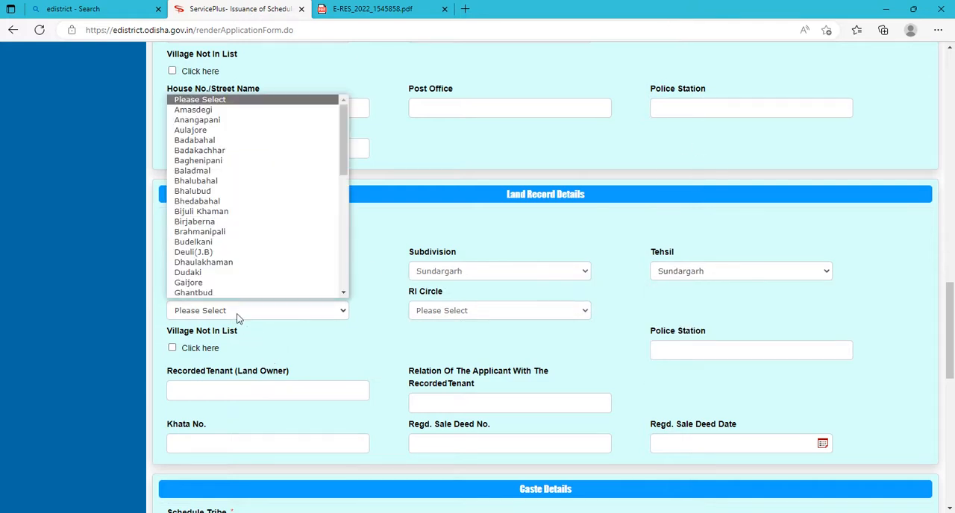
click(195, 141)
click(441, 312)
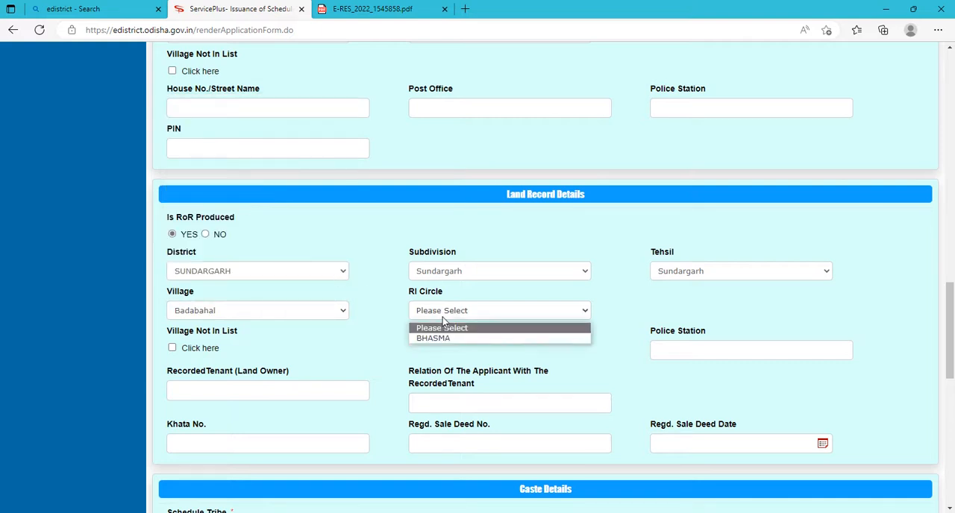
click(440, 339)
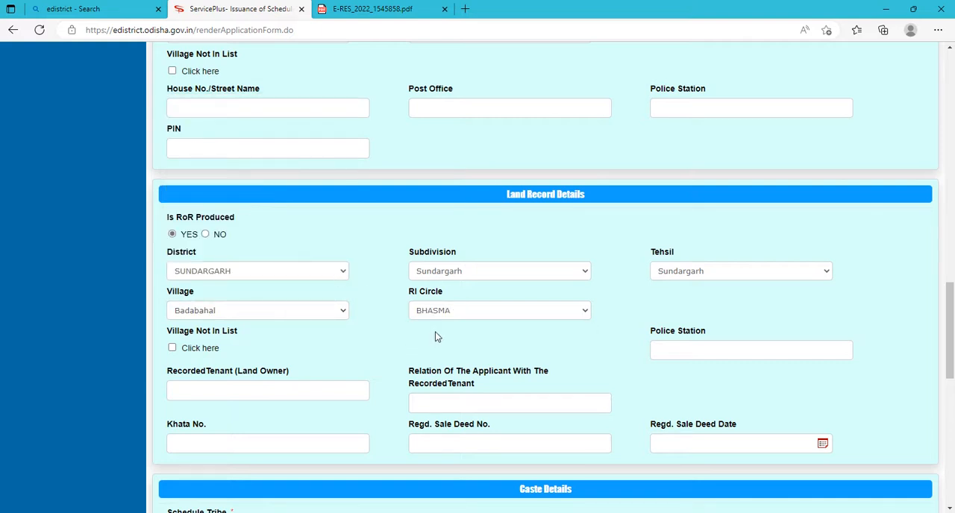
Enter TOWN as the police station in the Land Record Details.
click(688, 354)
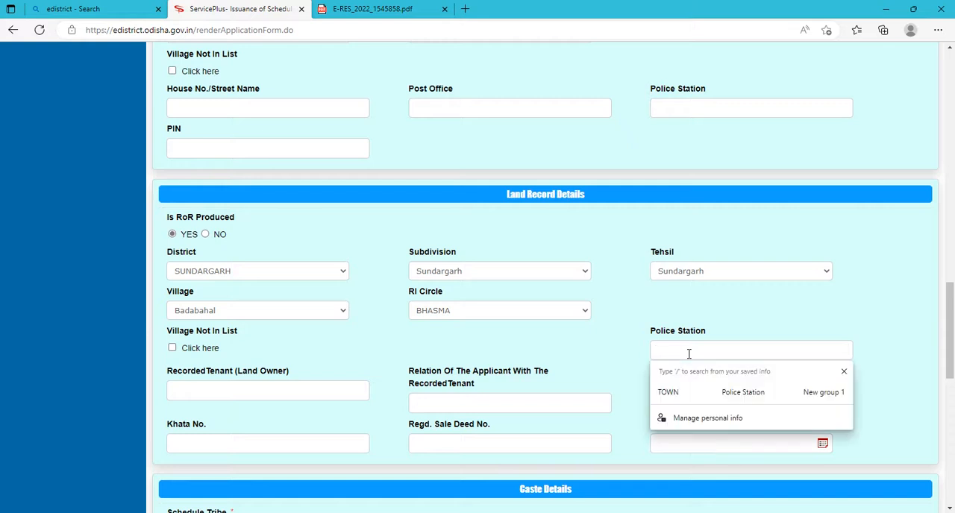
text(TOWN)
click(655, 322)
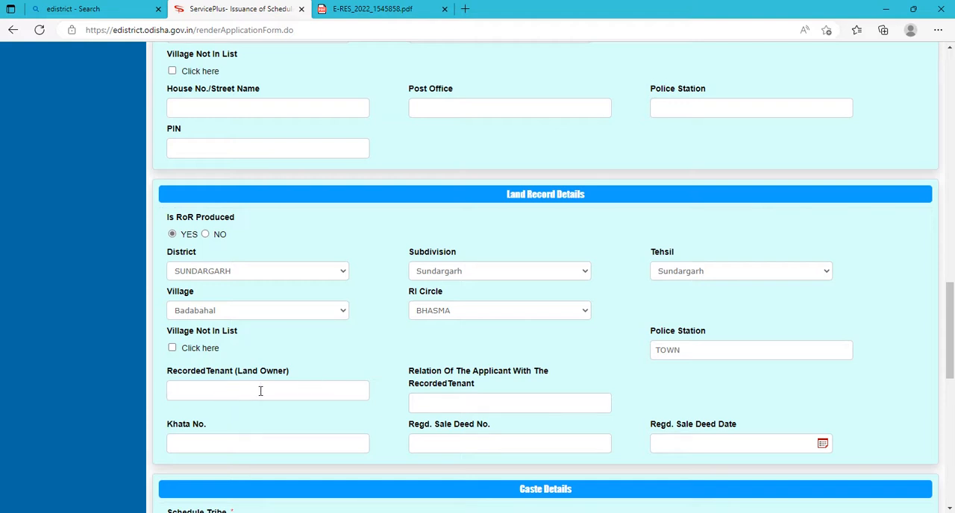
scroll(251, 388, down, 2)
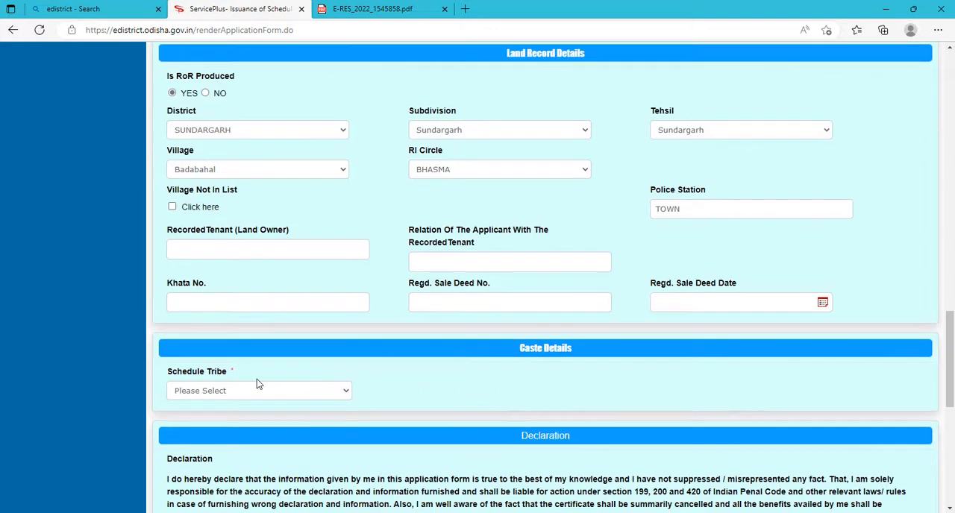
click(445, 262)
click(235, 305)
scroll(207, 294, down, 1)
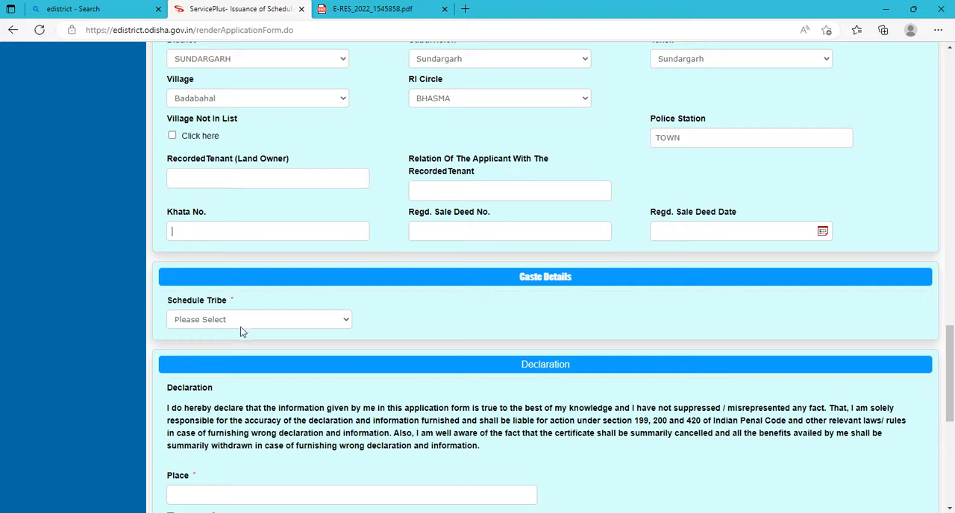
Choose Bhuyan as the Schedule Tribe in the Caste Details.
click(225, 317)
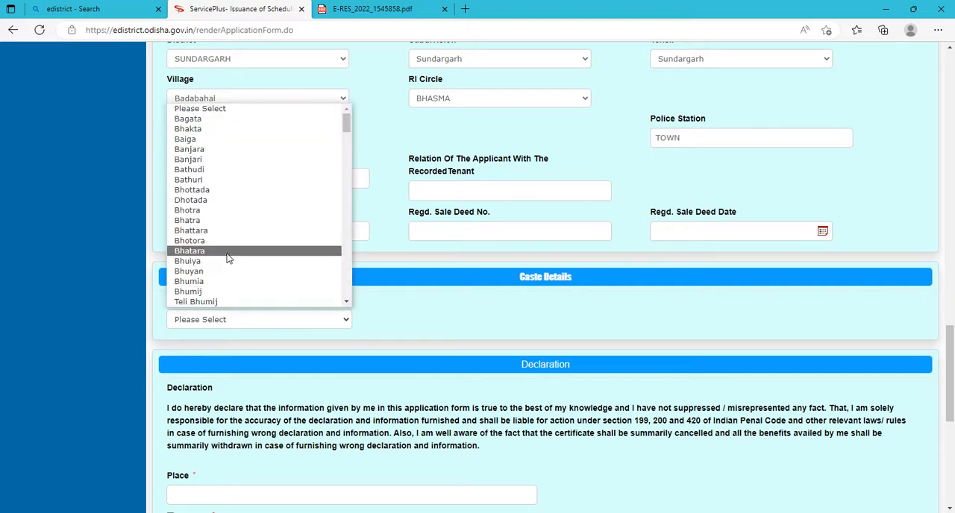
scroll(228, 259, down, 1)
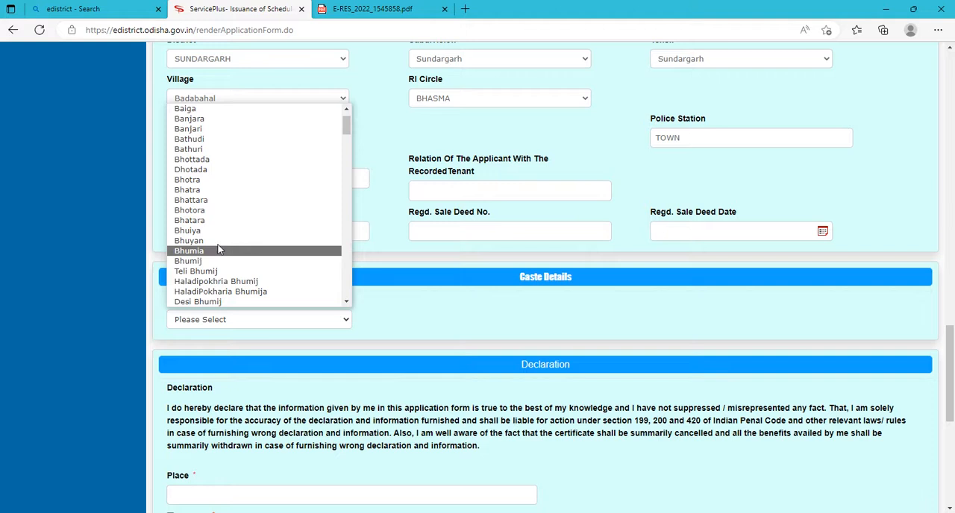
scroll(219, 221, up, 1)
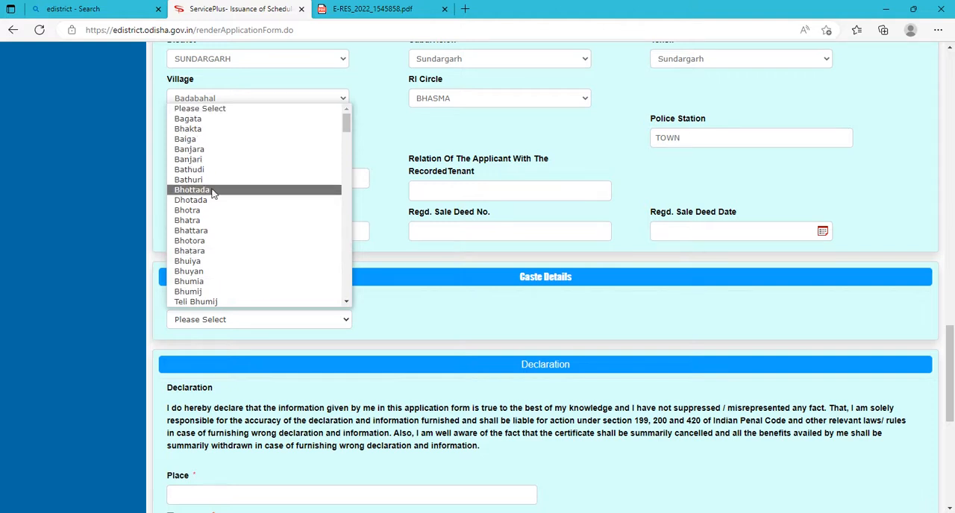
scroll(213, 196, down, 2)
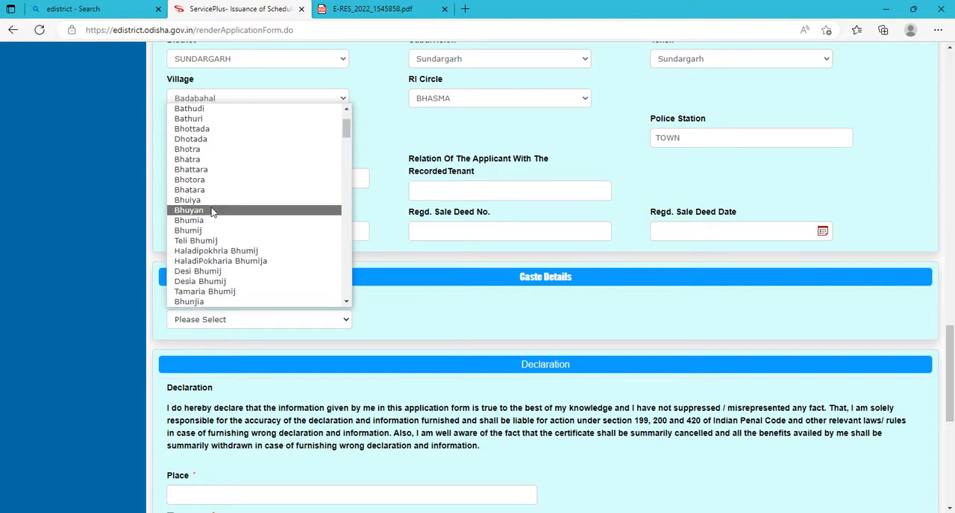
click(212, 211)
Accept the declaration by marking I Agree, leaving the Place field empty.
scroll(212, 212, down, 2)
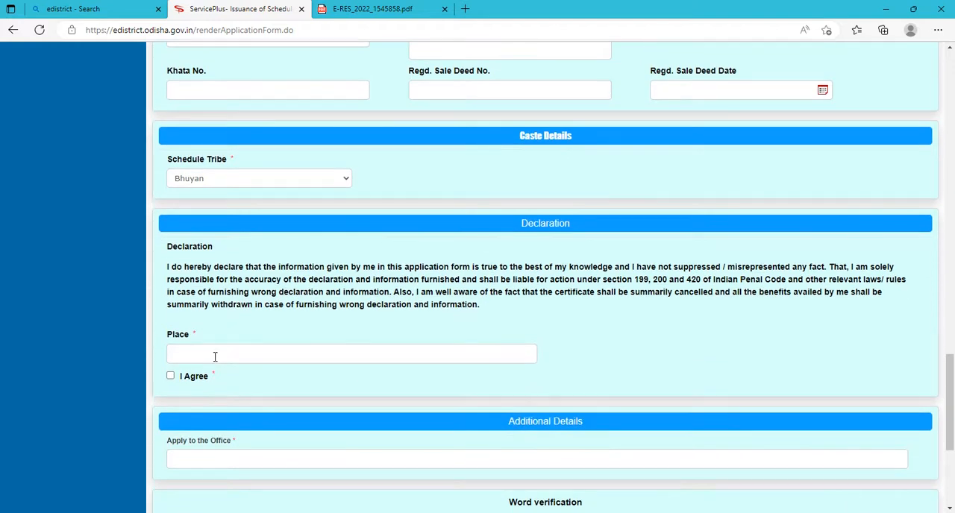
click(349, 352)
scroll(349, 351, down, 1)
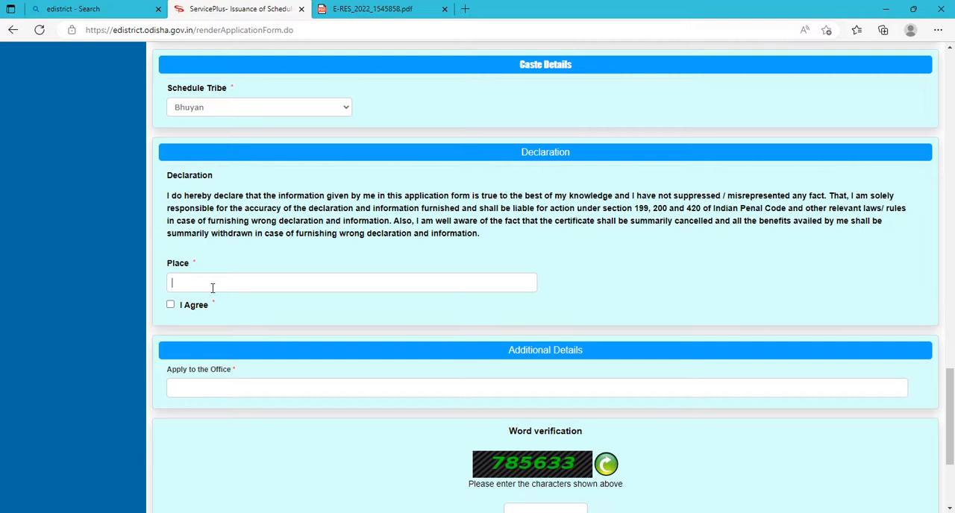
click(170, 306)
scroll(447, 395, down, 3)
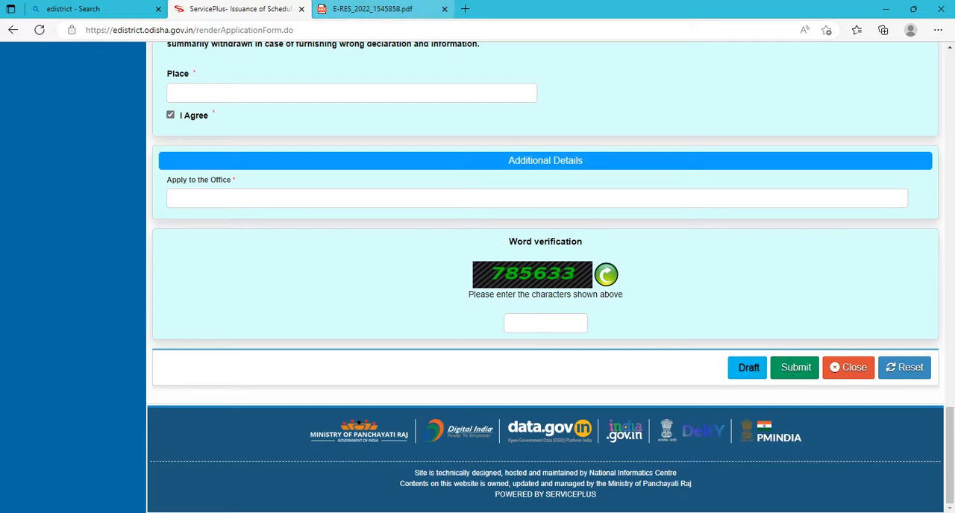
scroll(303, 191, up, 7)
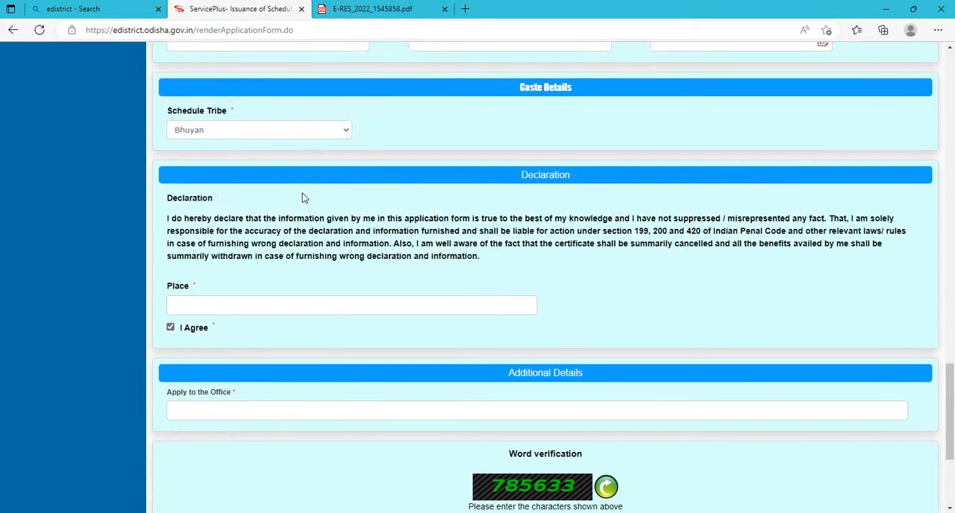
scroll(282, 219, up, 7)
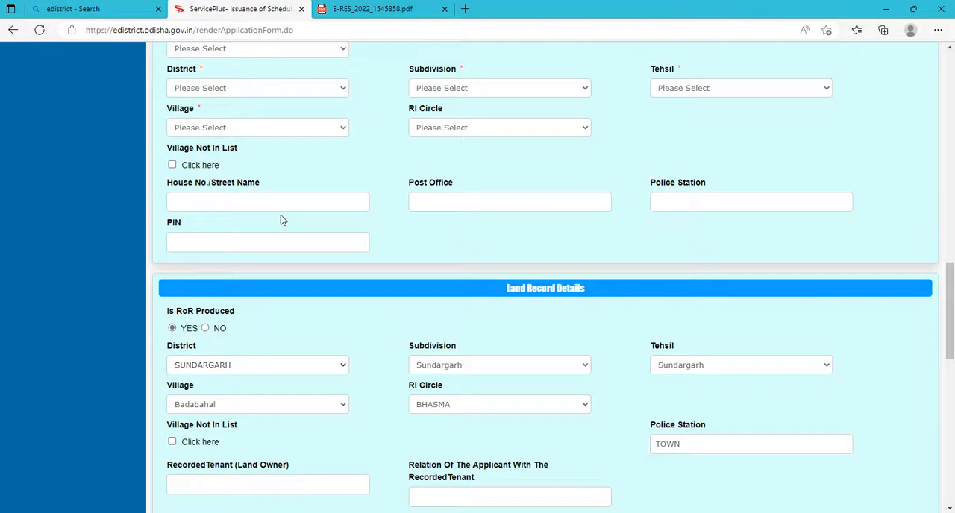
scroll(280, 215, up, 10)
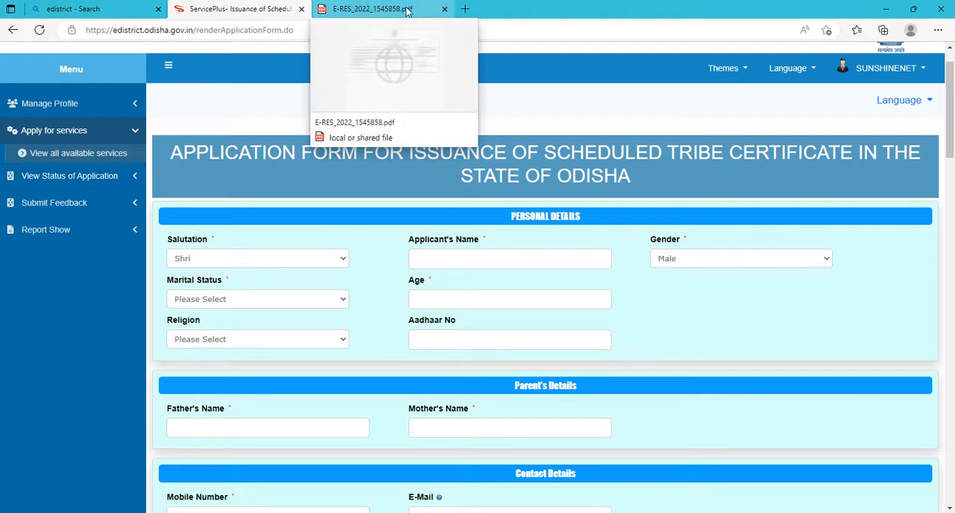
Close the downloaded resident certificate PDF and the edistrict search page, and open a new blank browser page.
click(445, 10)
click(104, 8)
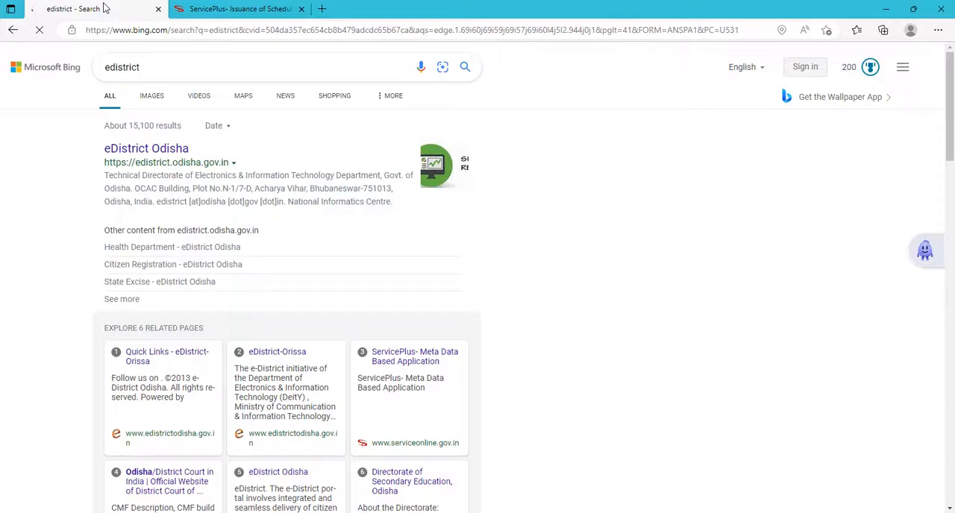
click(180, 9)
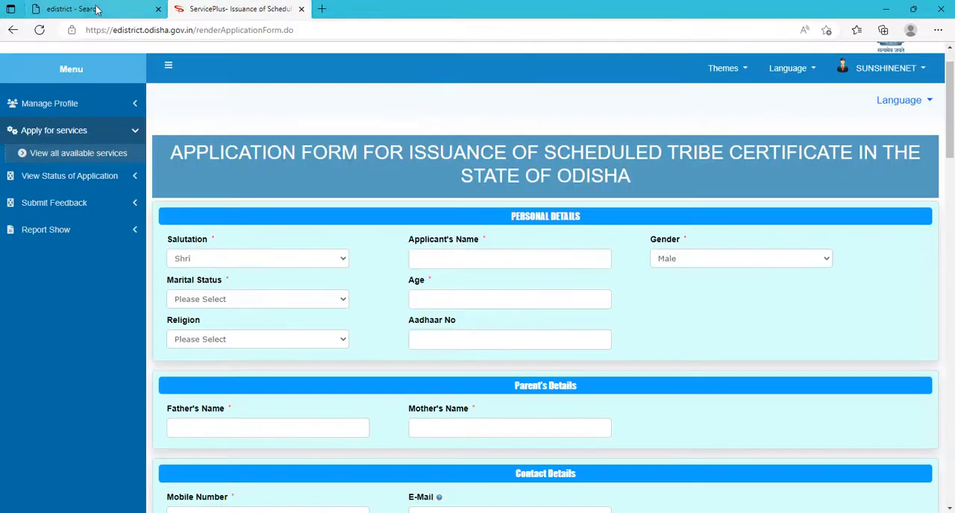
click(158, 9)
click(179, 9)
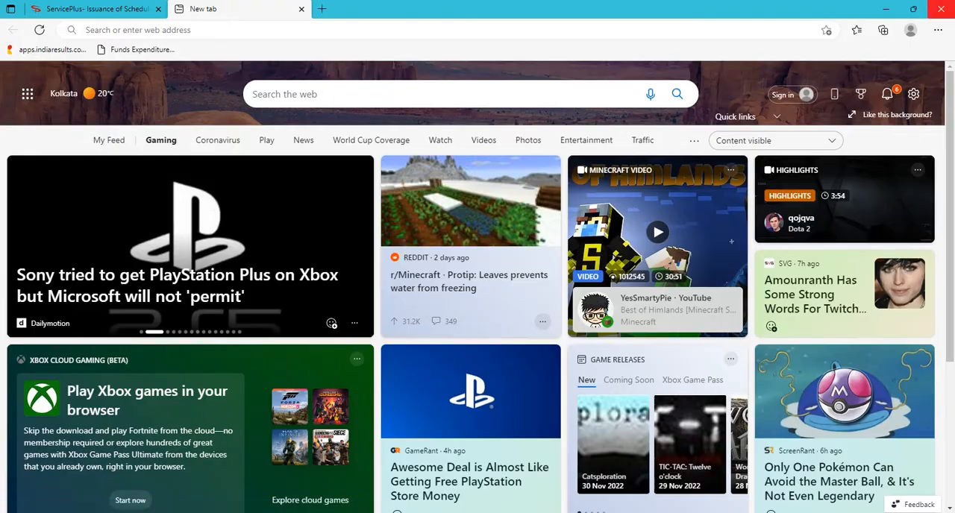
Clear the desktop by closing both Edge windows and minimizing the Screenshot - 3.png image viewer.
click(941, 8)
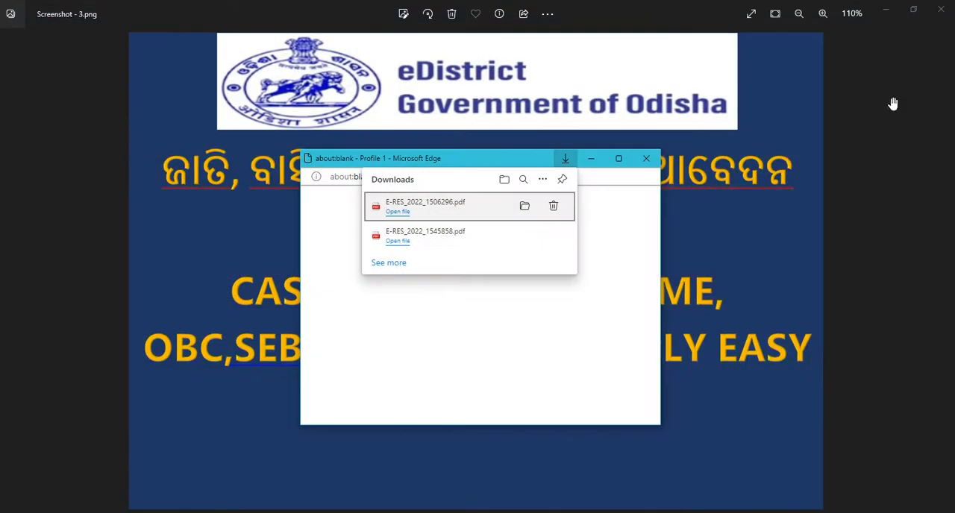
click(883, 9)
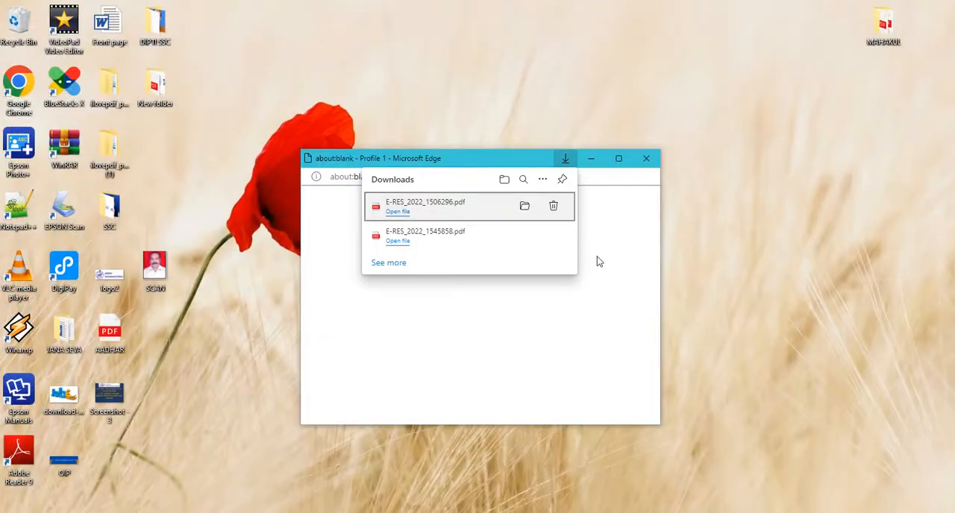
click(597, 261)
click(646, 158)
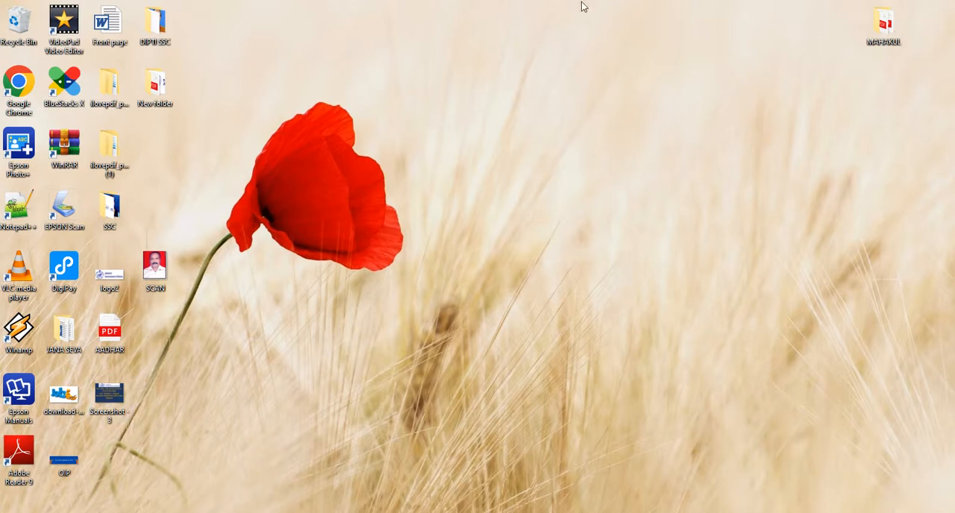
click(904, 512)
click(904, 512)
right_click(406, 274)
click(435, 284)
right_click(431, 170)
click(474, 204)
Move the Recycle Bin icon from the desktop's corner onto the lower petals of the red poppy in the wallpaper.
drag(19, 21, 246, 206)
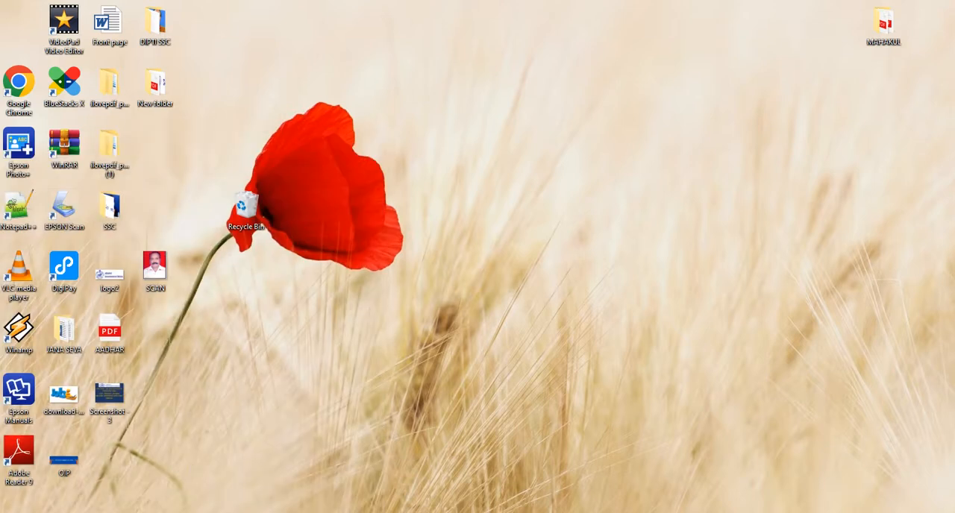
Close the ScreenRec window and open the system clock's calendar.
right_click(568, 512)
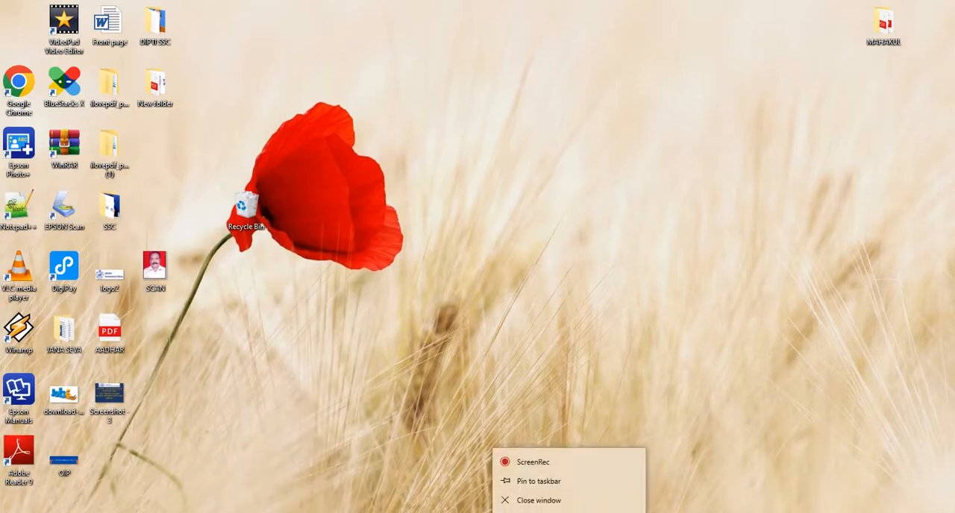
click(532, 500)
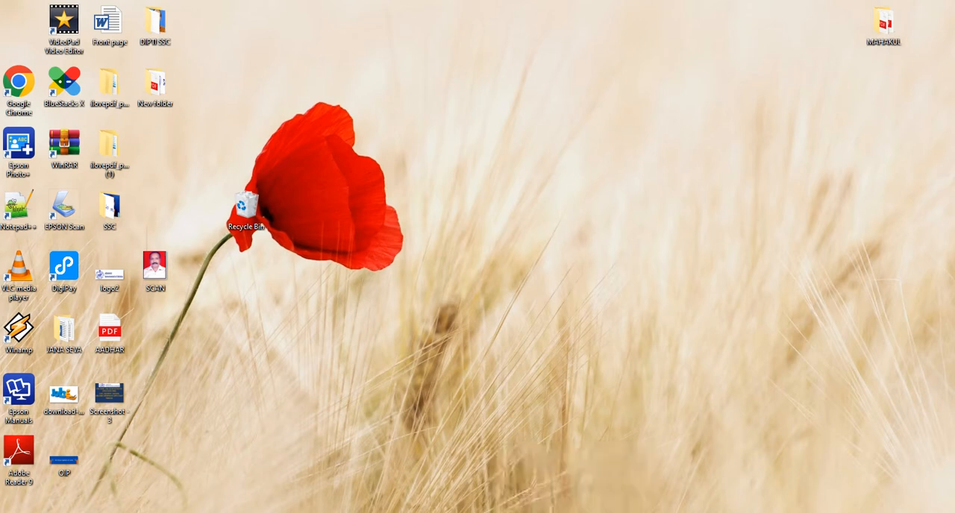
click(900, 512)
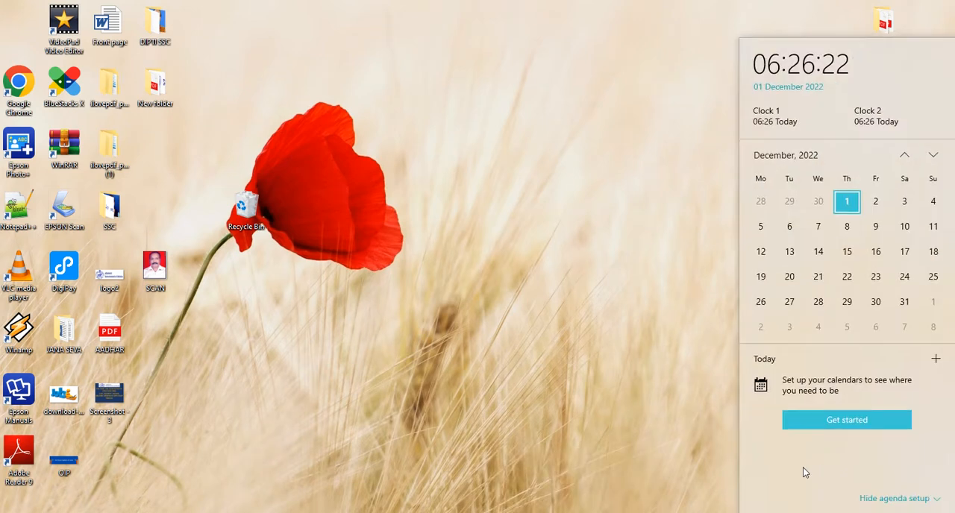